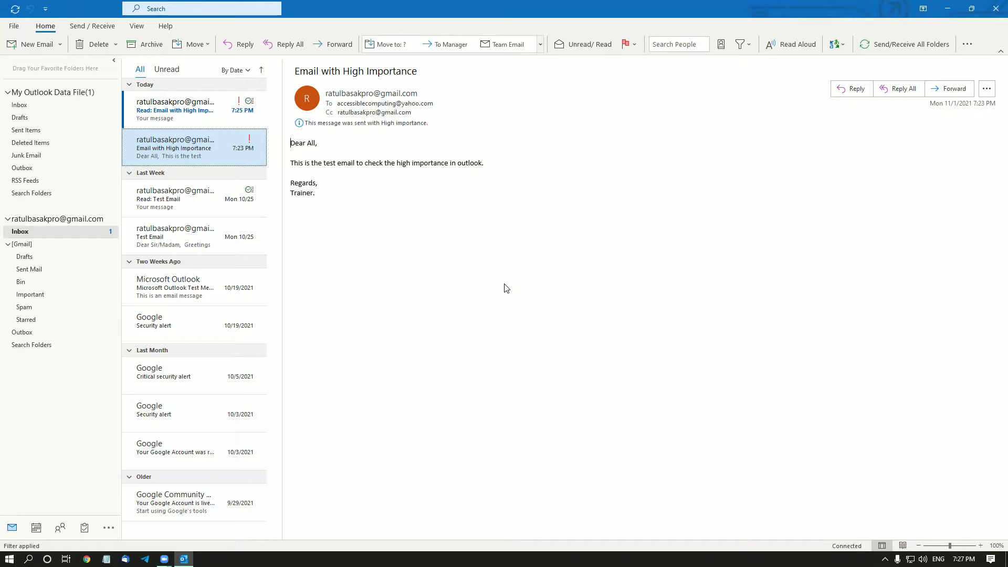
Browse the inbox messages, then return to the 'Email with High Importance' message.
key(Down)
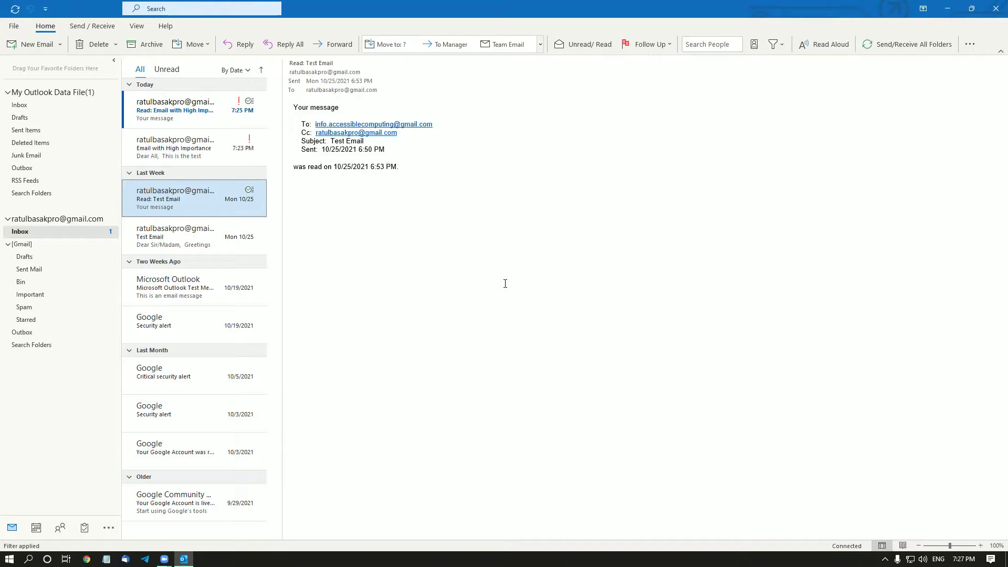
key(Down)
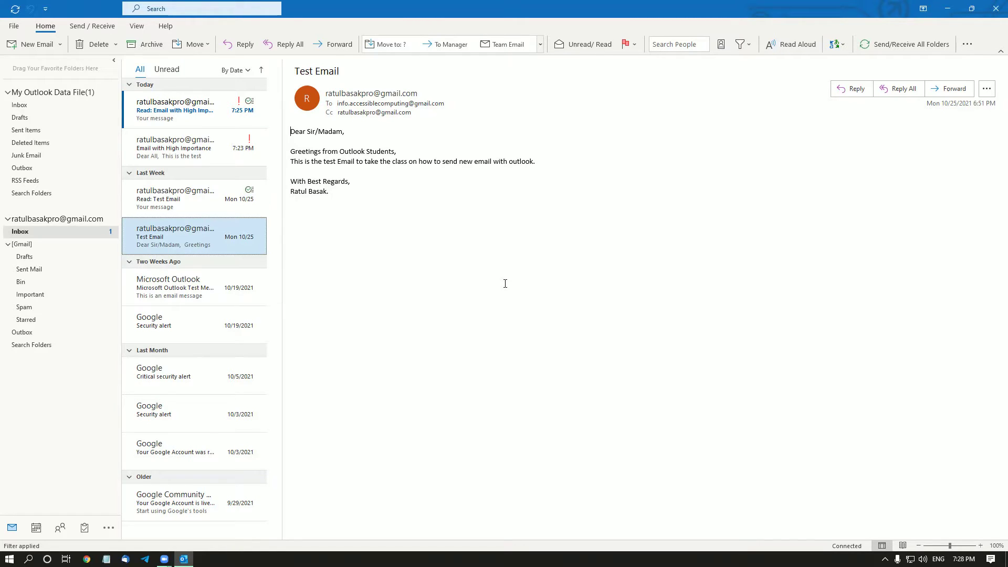
key(Down)
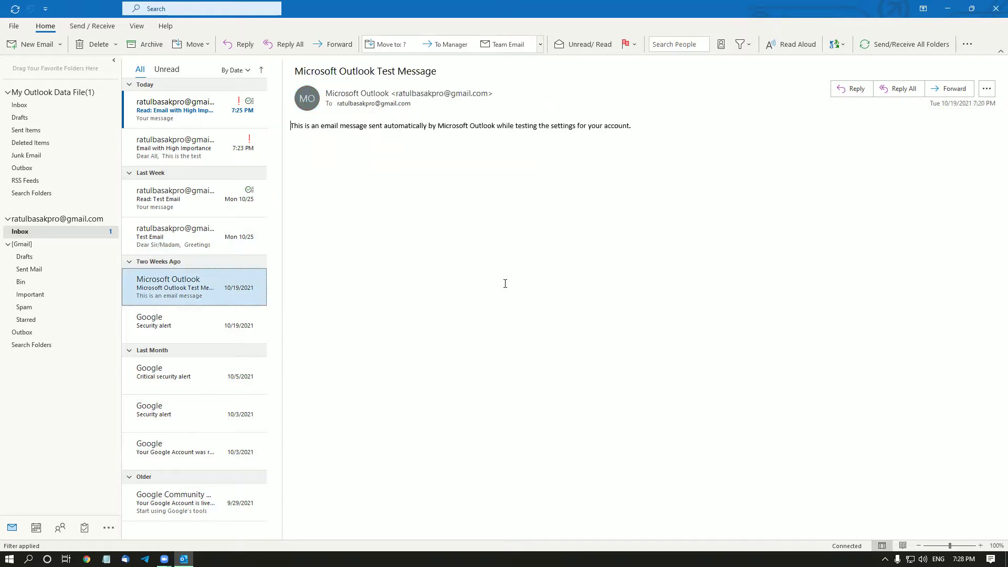
key(Down)
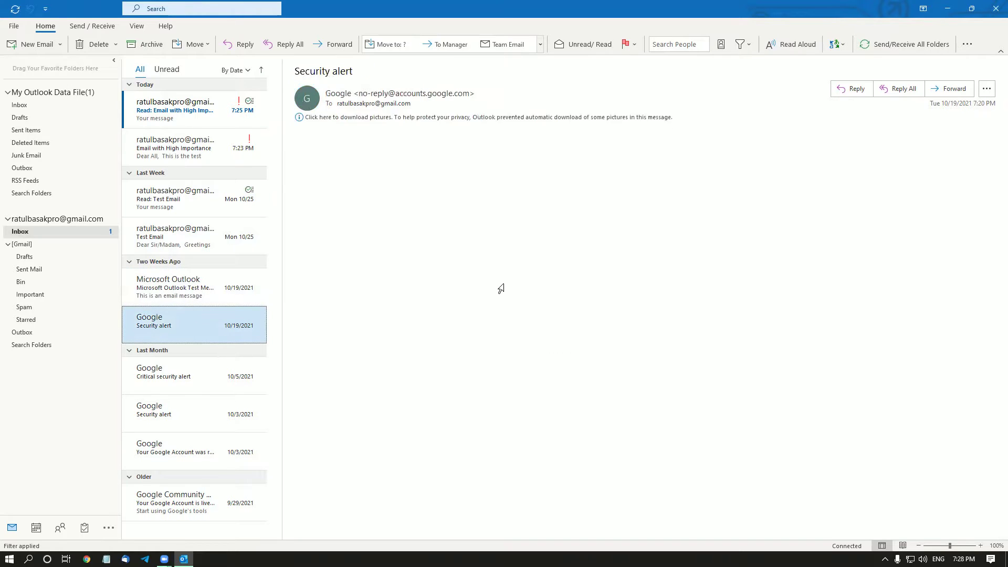
key(Down)
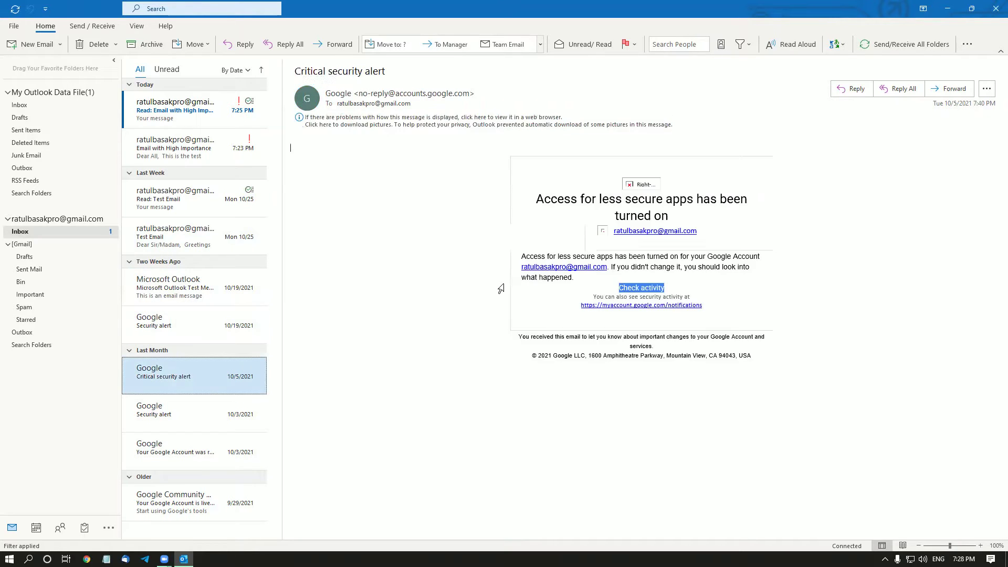
key(Up)
key(Up)
key(Up)
key(Up)
key(Up)
key(Up)
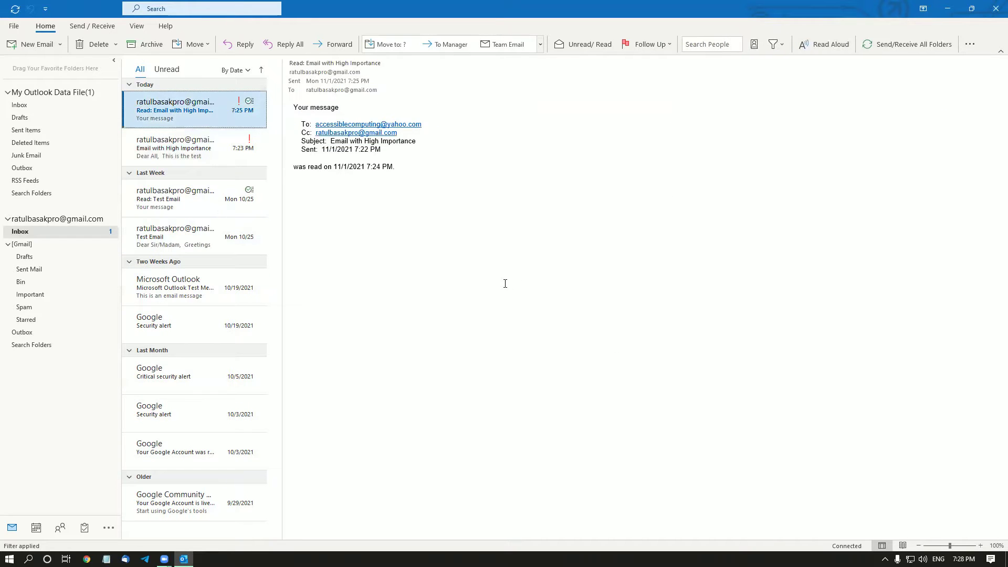
key(Down)
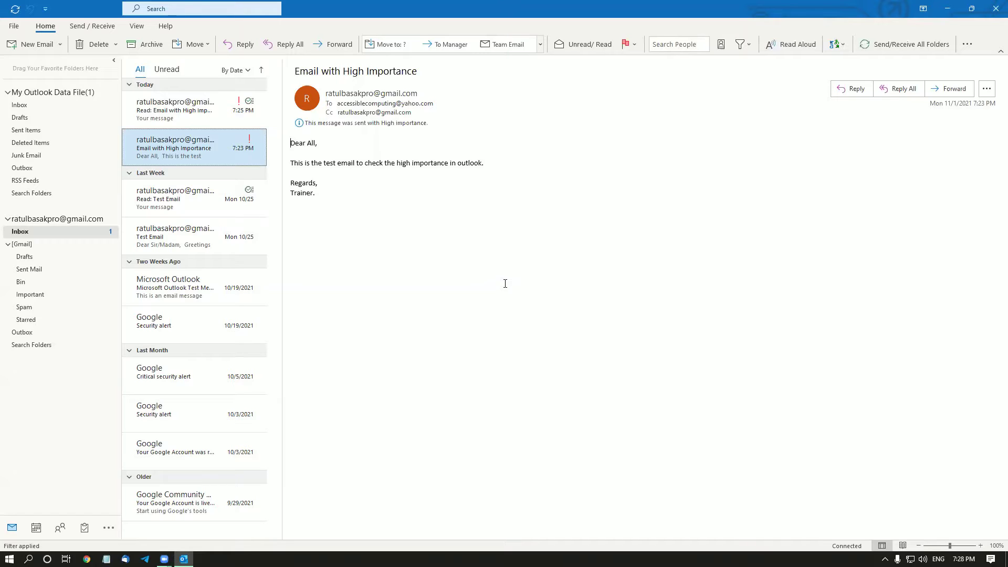
Choose Forward from the email's context menu to create the 'FW: Email with High Importance' draft.
key(shift+F10)
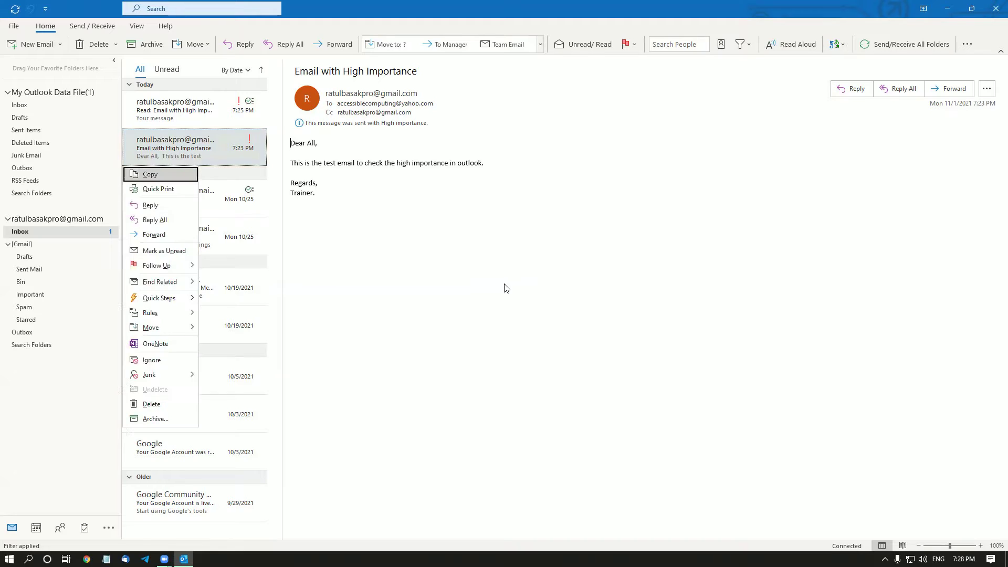
key(Down)
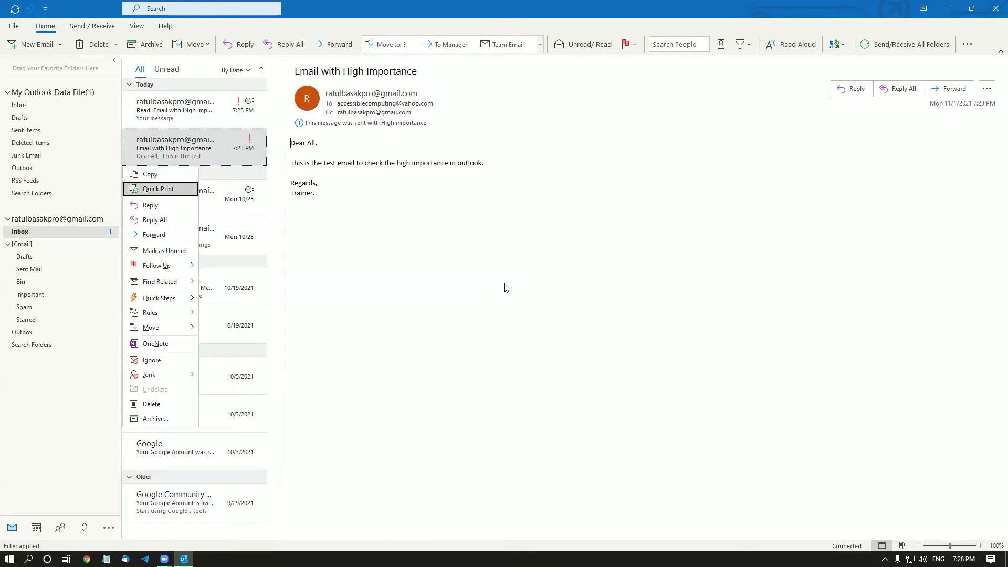
key(Down)
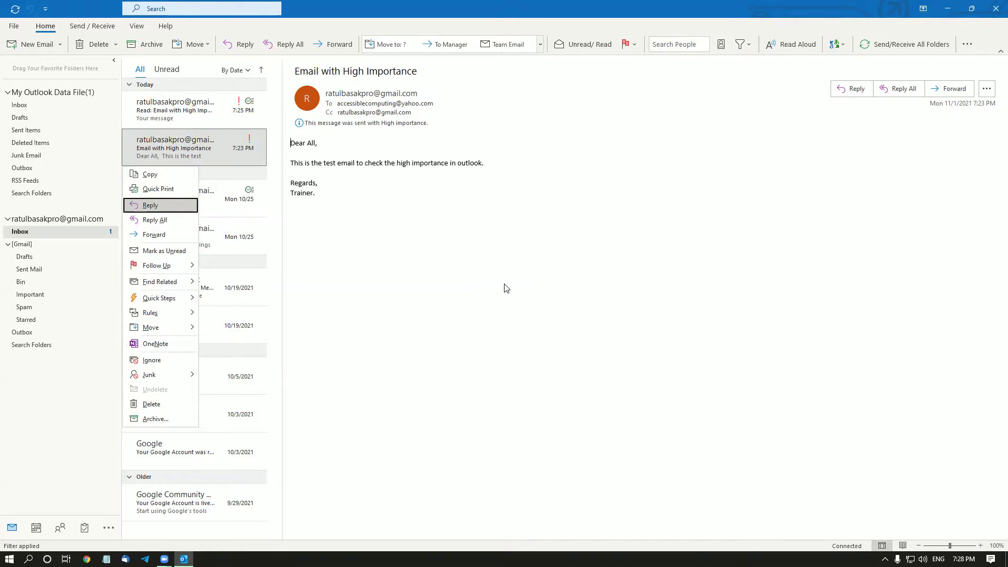
key(Down)
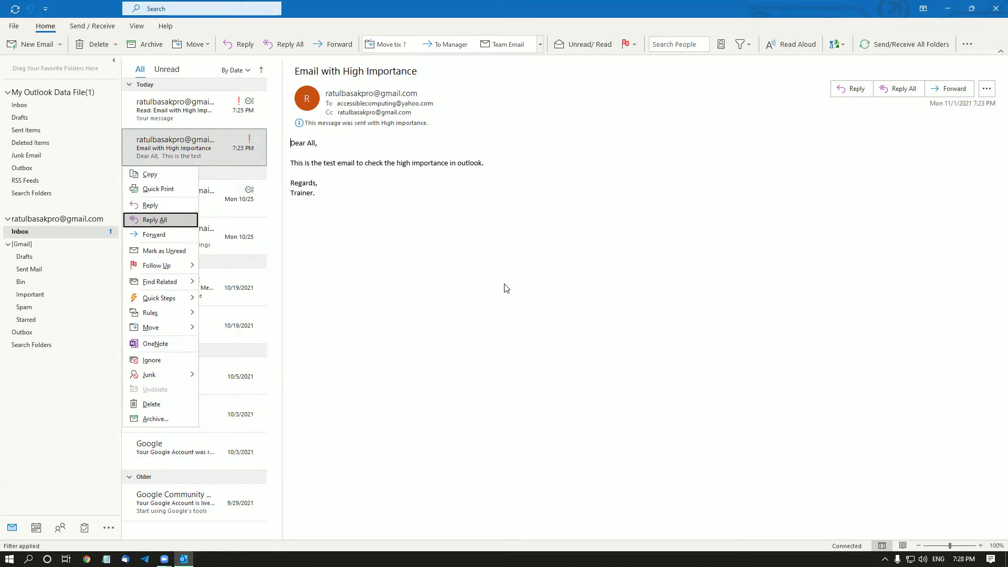
key(Down)
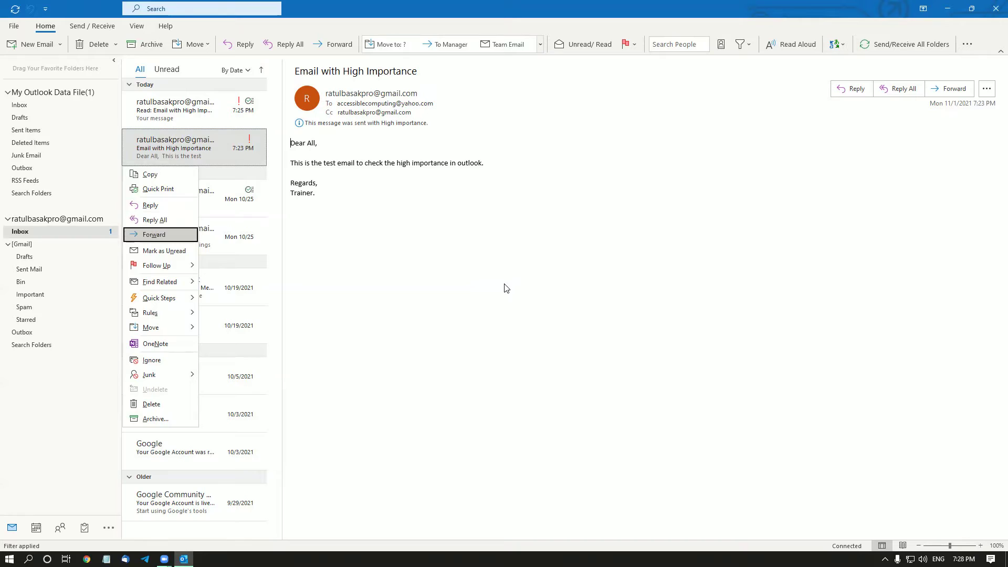
key(Down)
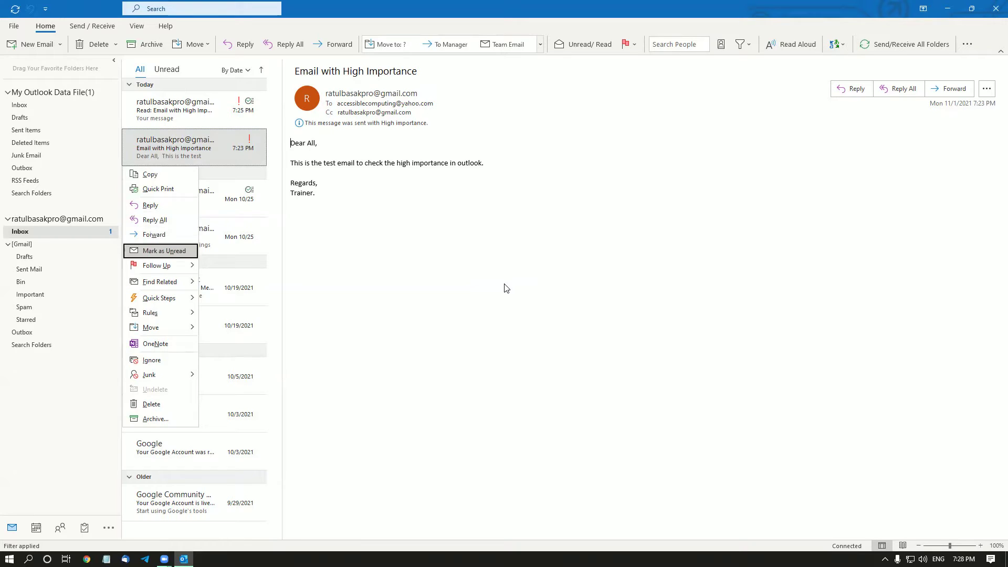
key(Up)
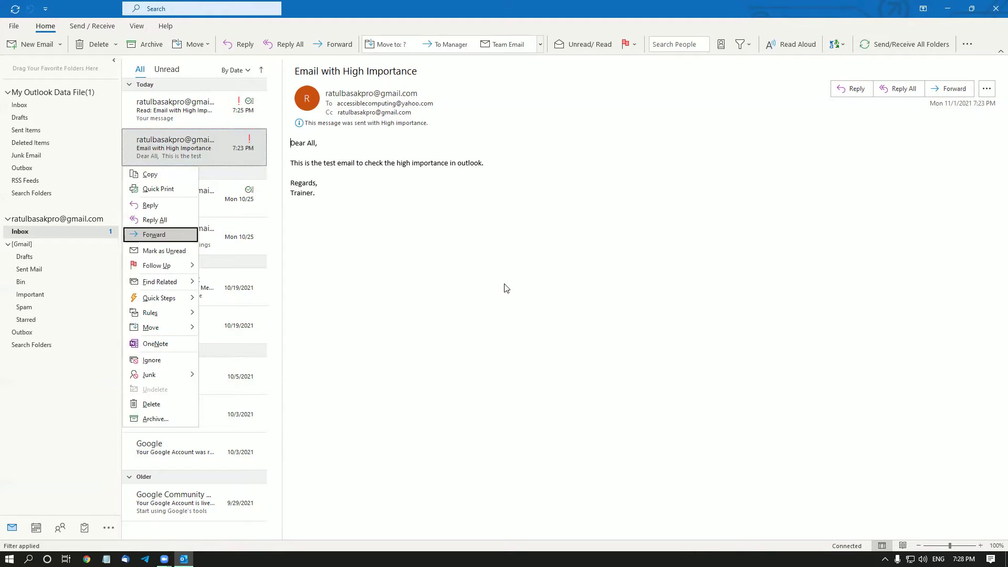
key(Return)
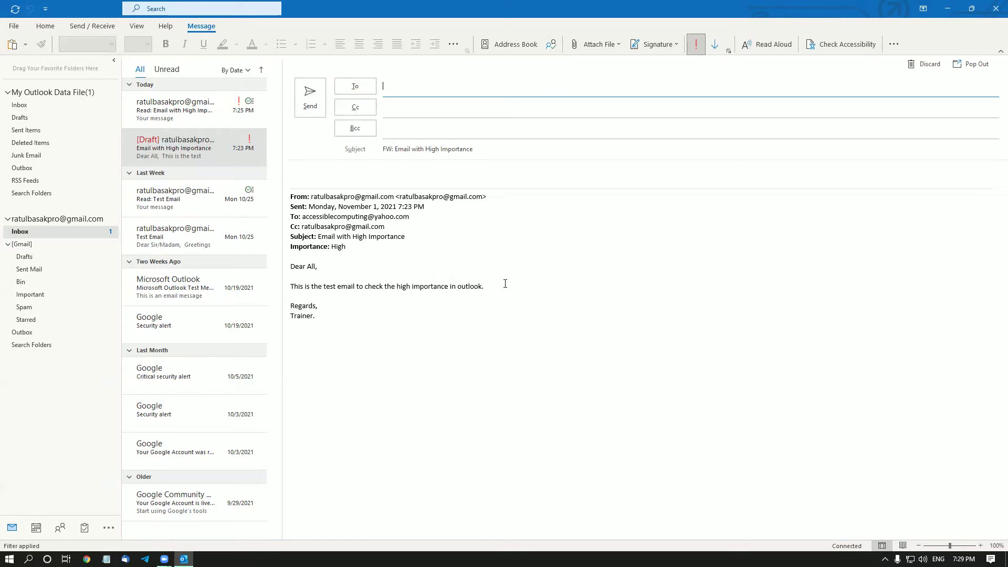
key(Escape)
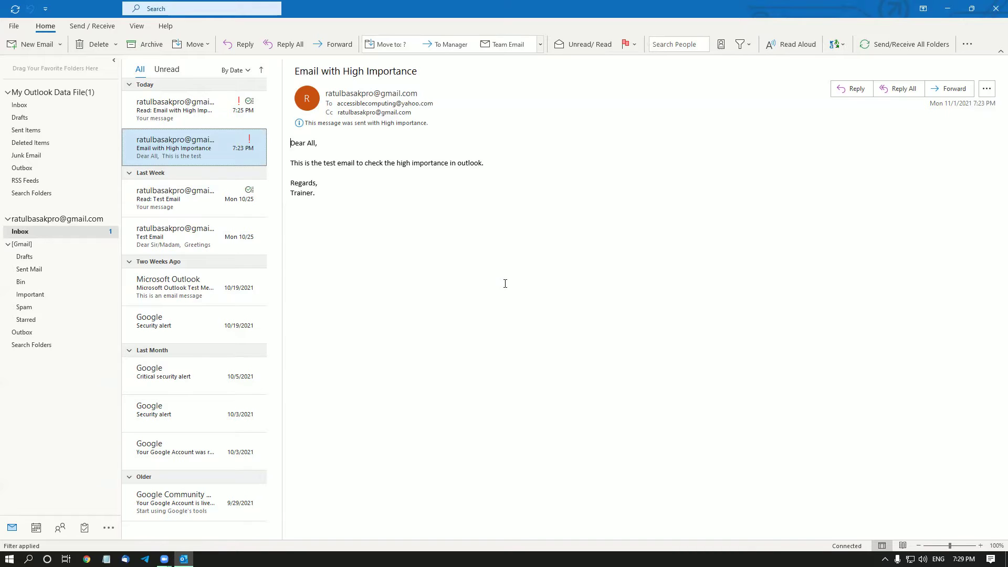
key(ctrl+f)
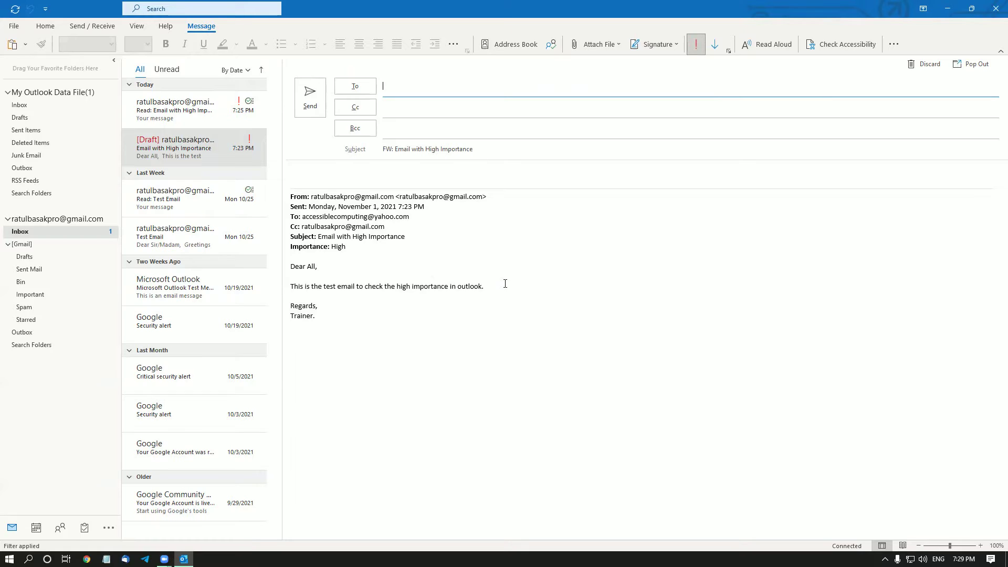
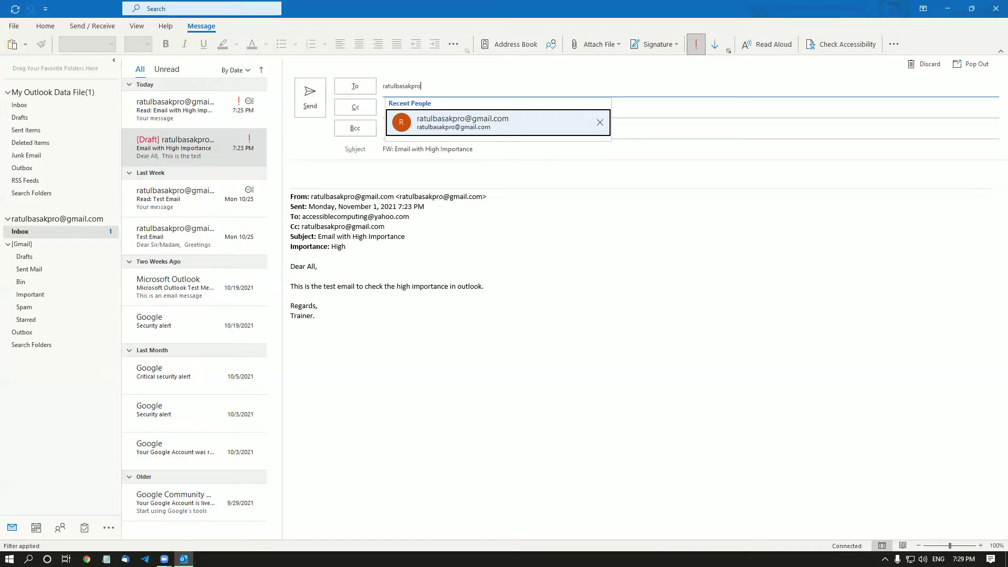
Enter the account's own Gmail address as the To recipient.
click(417, 86)
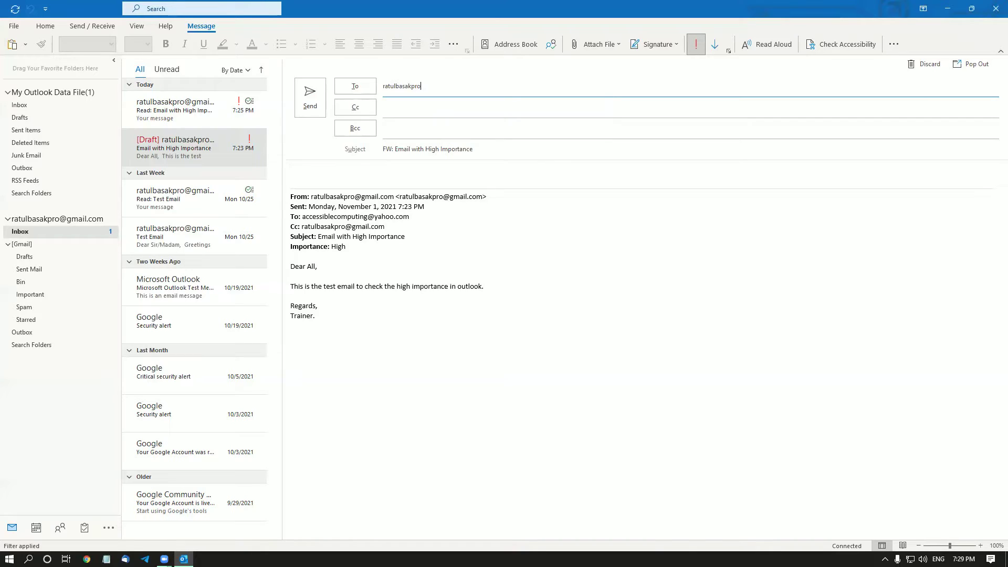
key(BackSpace)
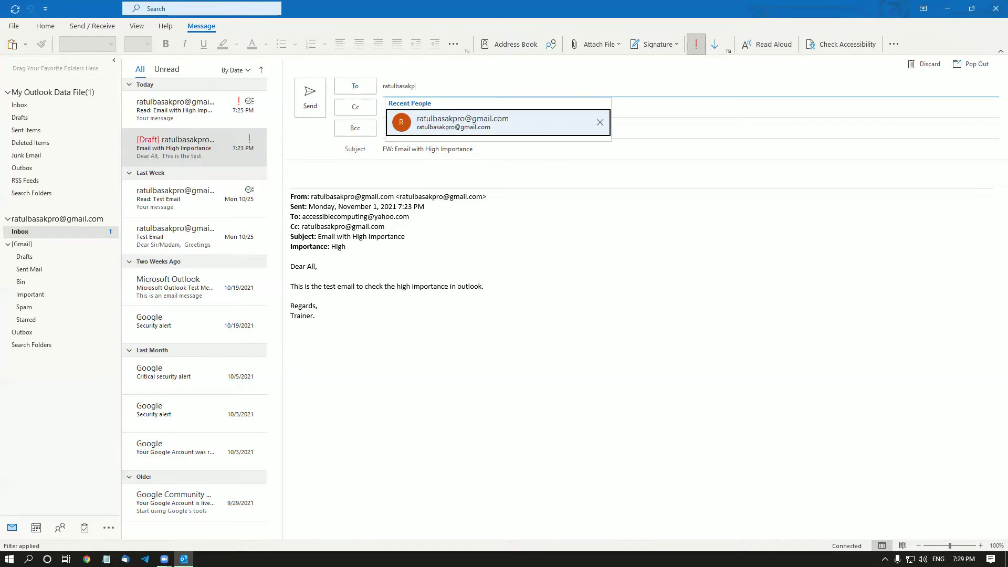
key(Return)
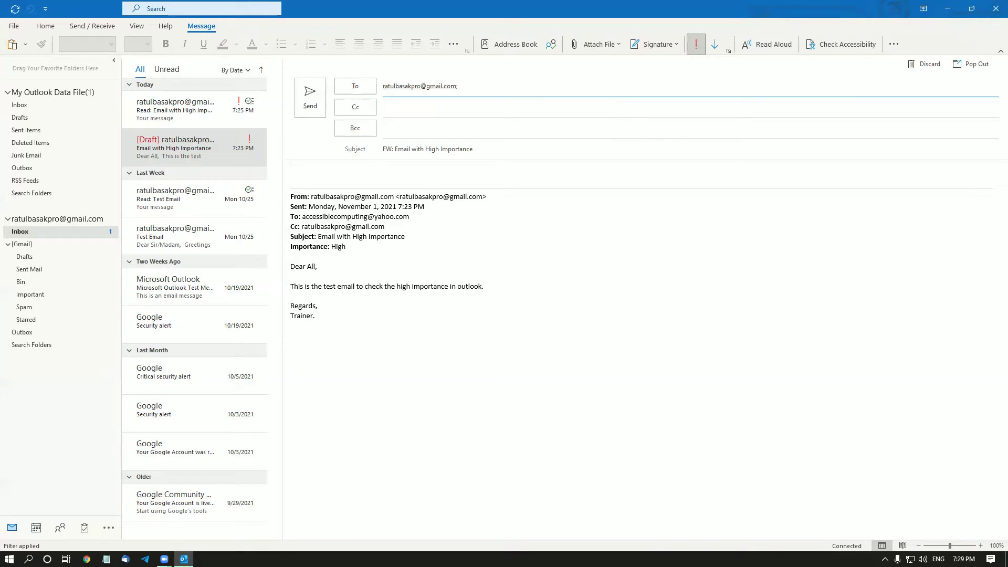
Add the suggested Yahoo contact's address as the Cc recipient.
click(383, 107)
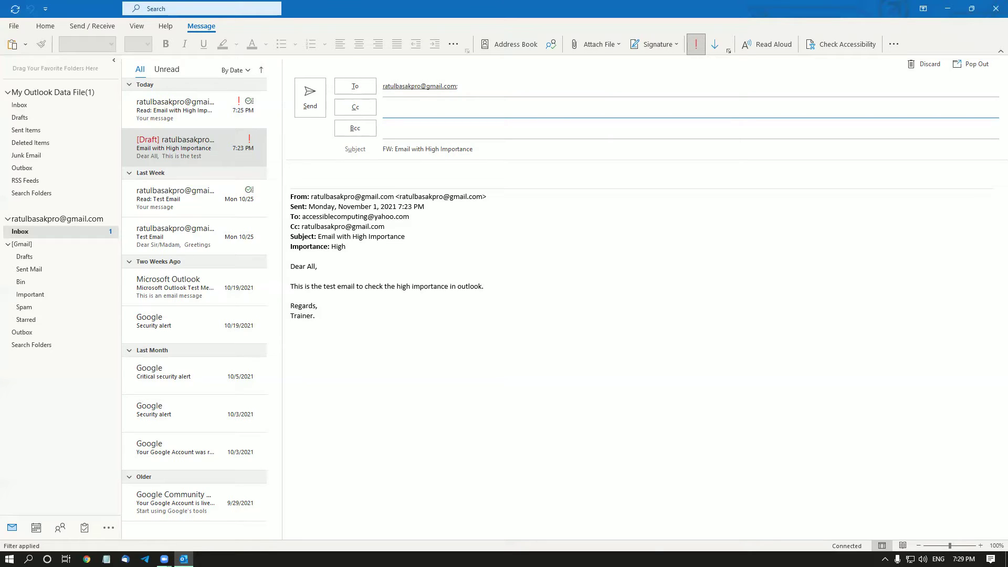
text(access)
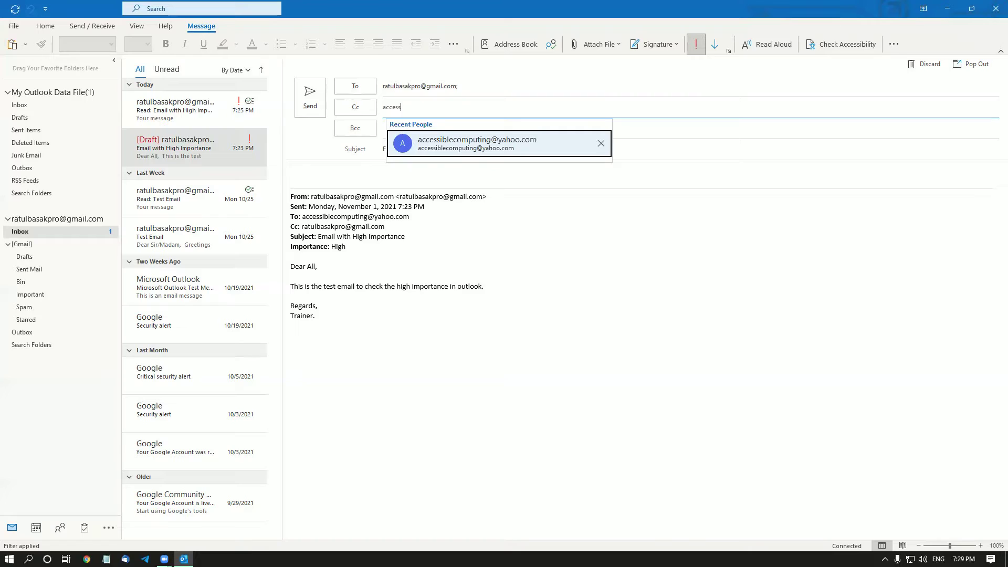
key(BackSpace)
key(BackSpace)
key(BackSpace)
key(BackSpace)
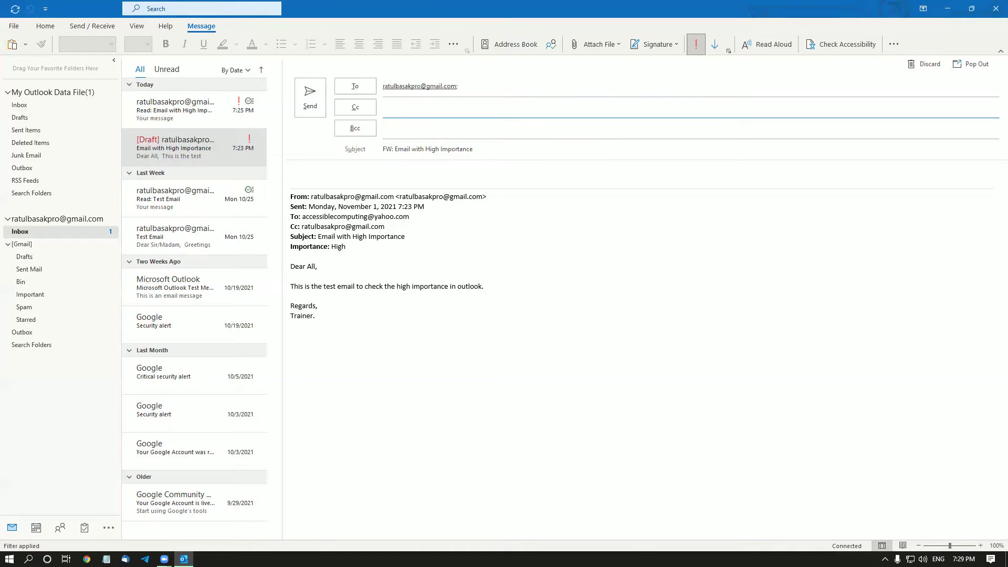
text(c)
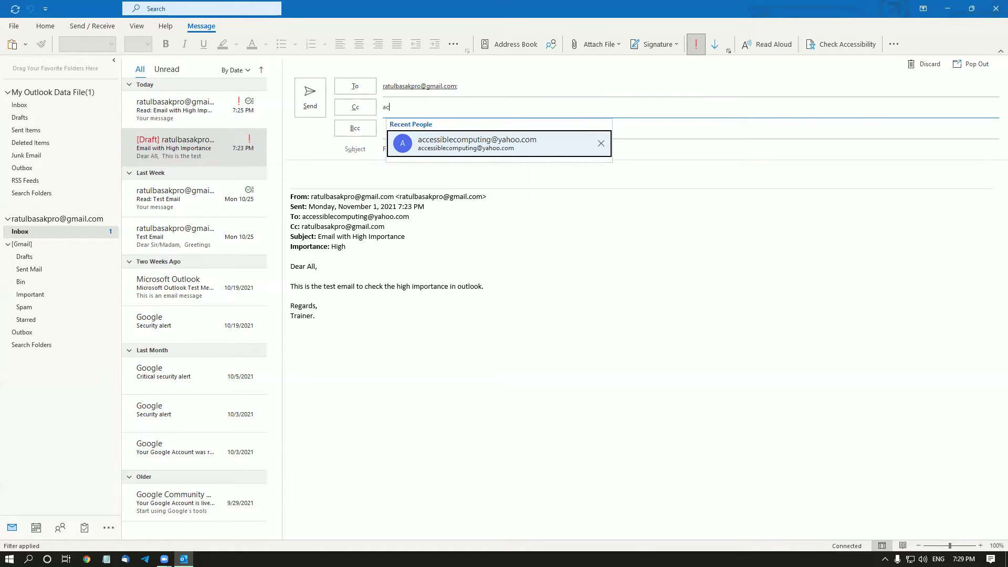
key(BackSpace)
key(Return)
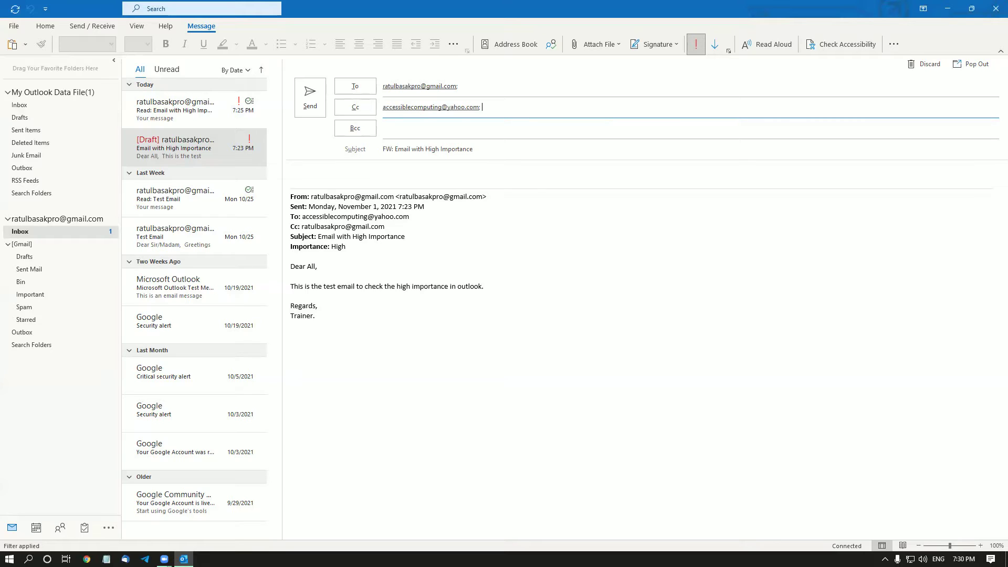
click(383, 128)
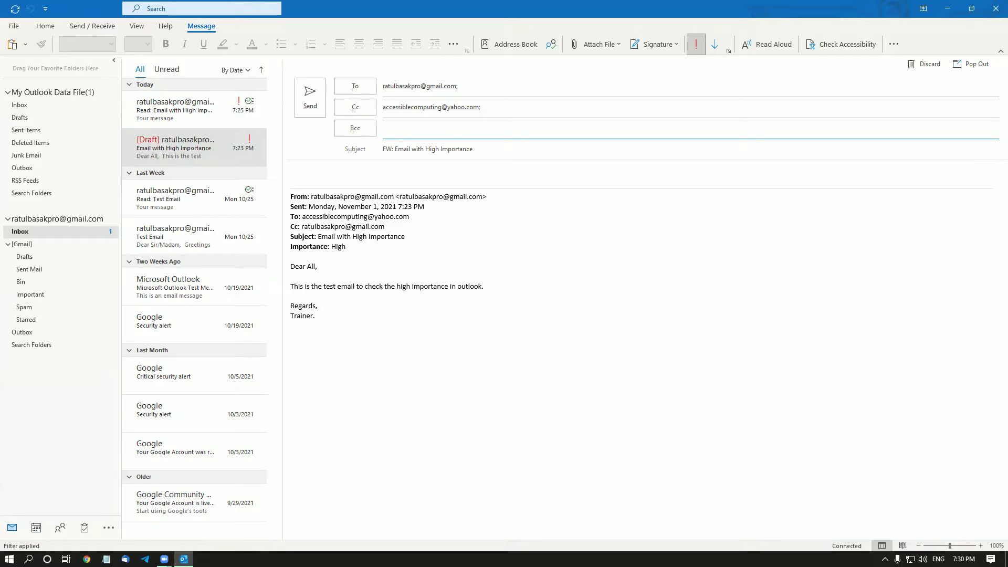
click(383, 149)
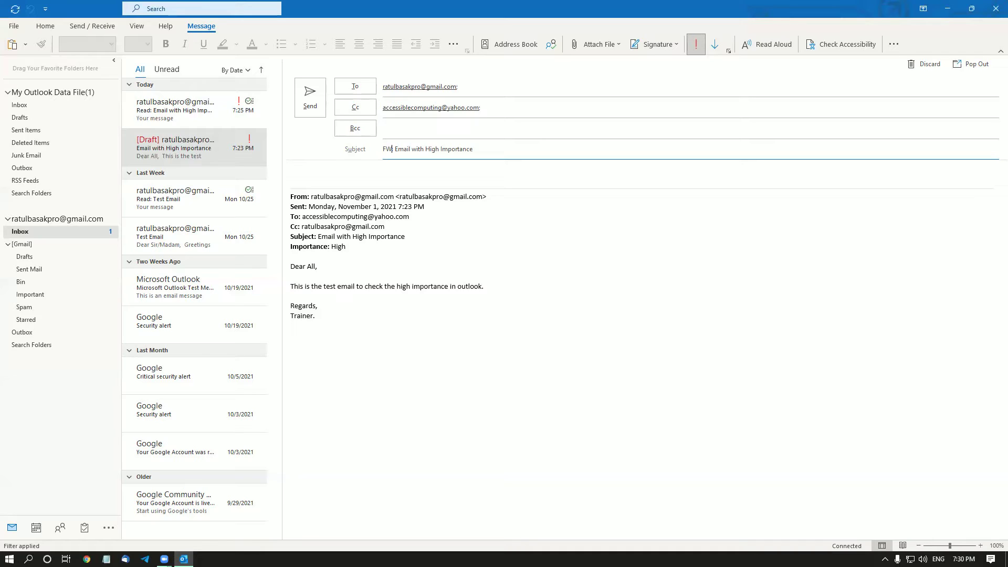
Send the 'FW: Email with High Importance' forward with Alt+S.
key(Tab)
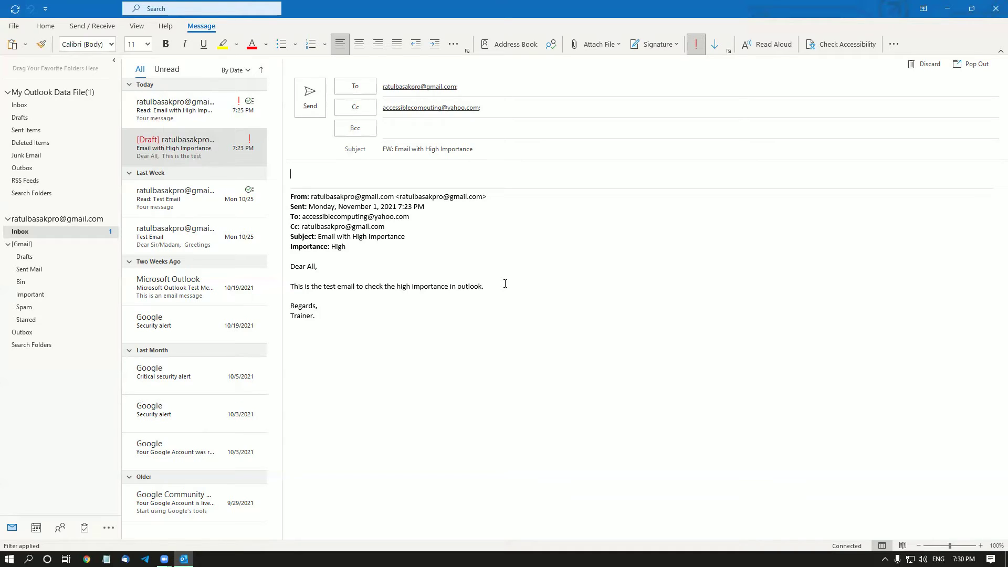
key(Down)
key(Down)
key(Down)
key(Down)
key(Down)
key(Down)
key(alt+s)
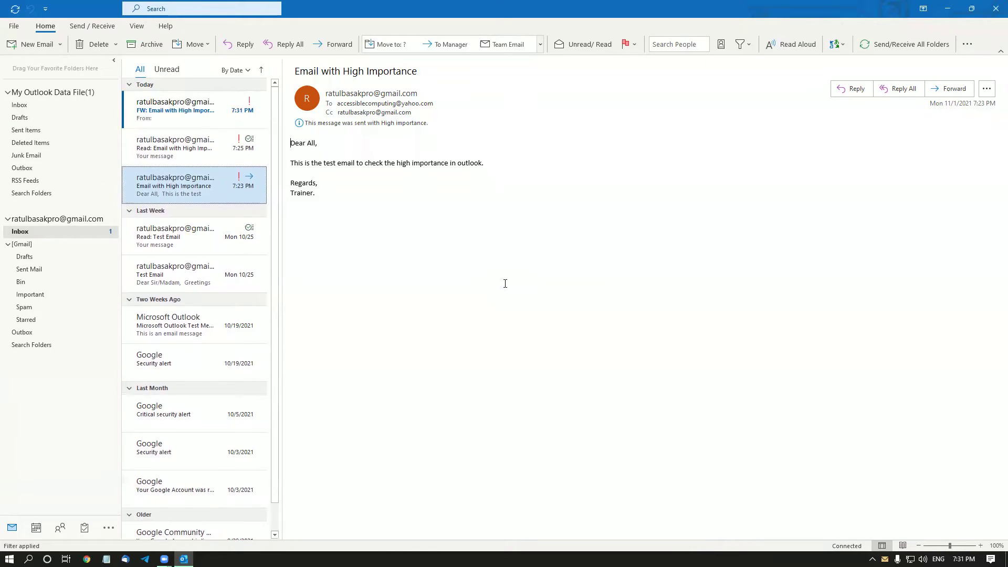
Select the received 'FW: Email with High Importance' message and reply to it with Ctrl+R.
key(Up)
key(Up)
key(Up)
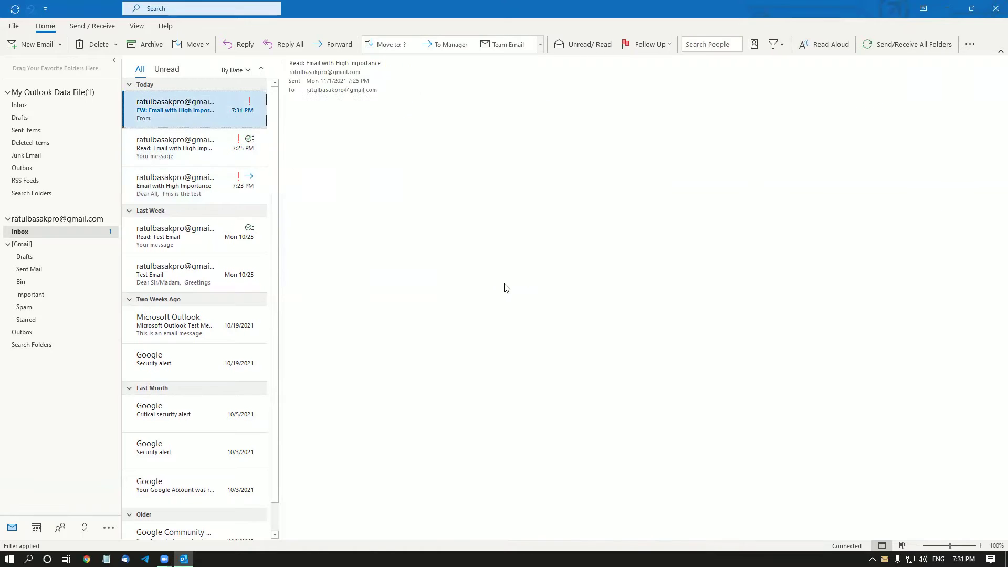
key(Down)
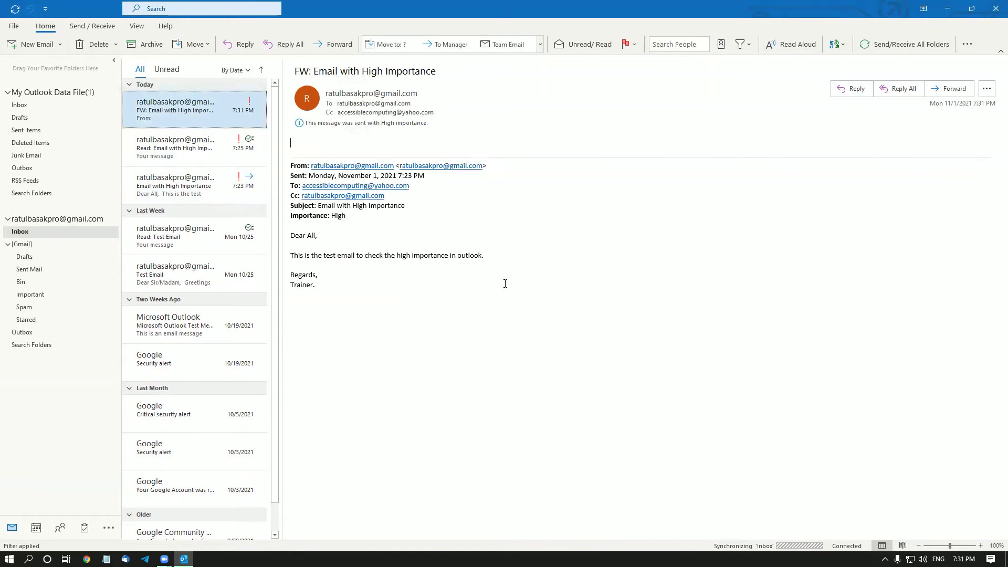
key(Up)
key(Down)
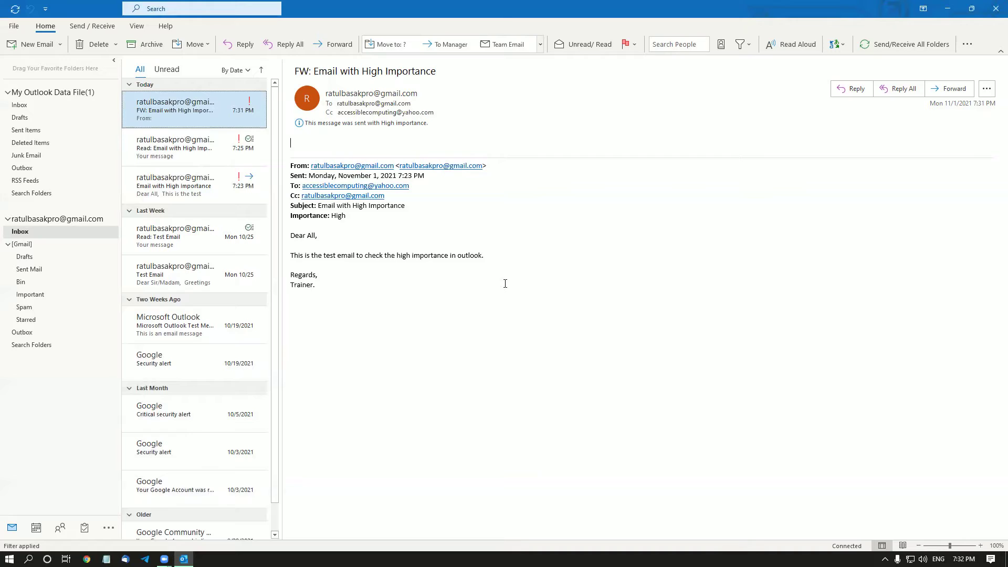
key(ctrl+r)
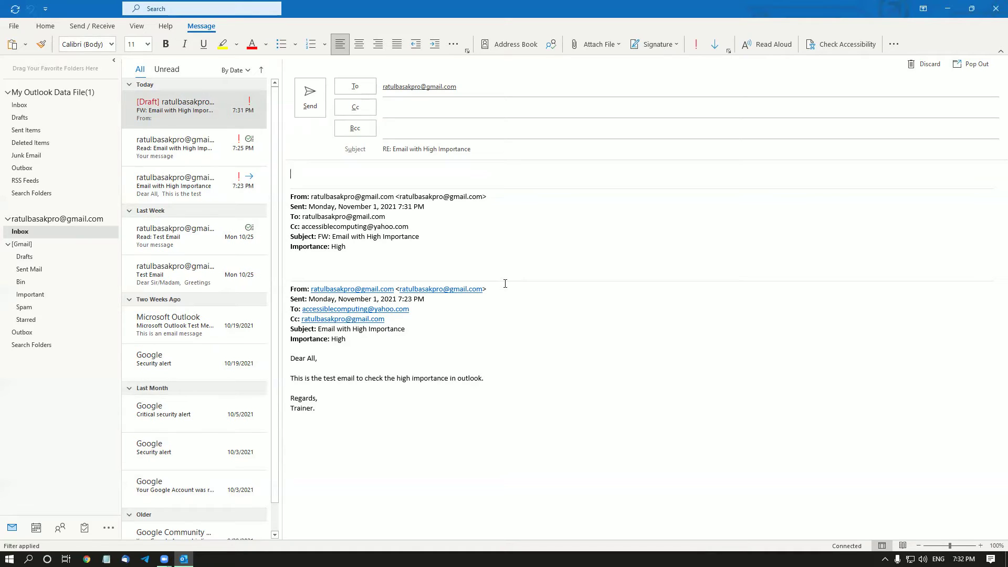
Write 'Thank you for your message.' in the reply body.
key(Tab)
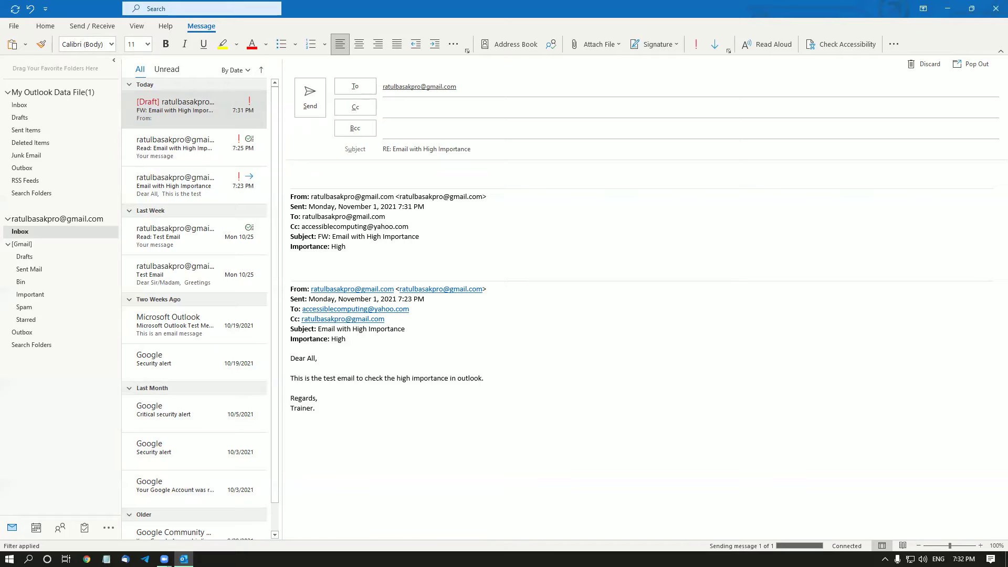
text(Thank you for your message.)
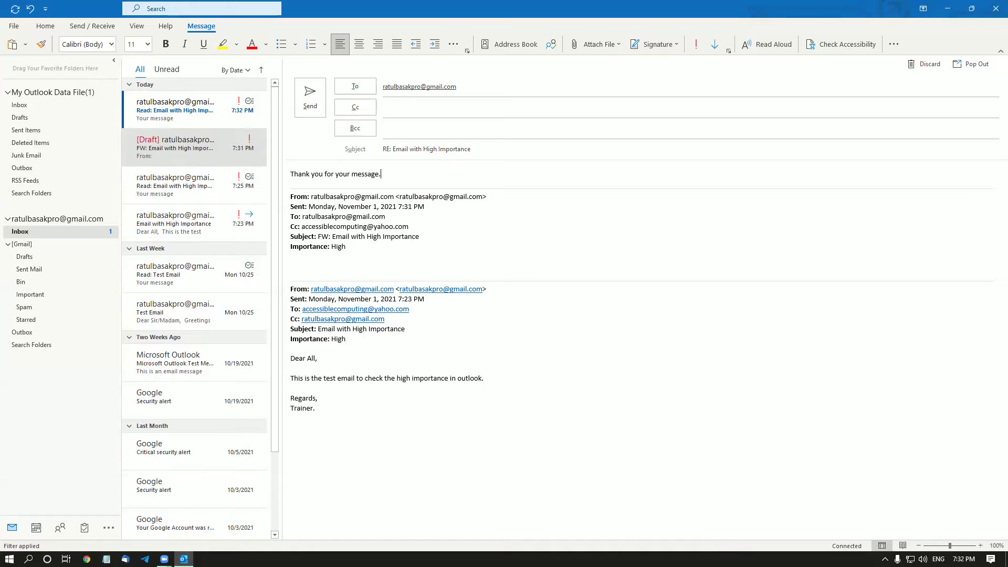
key(shift+Tab)
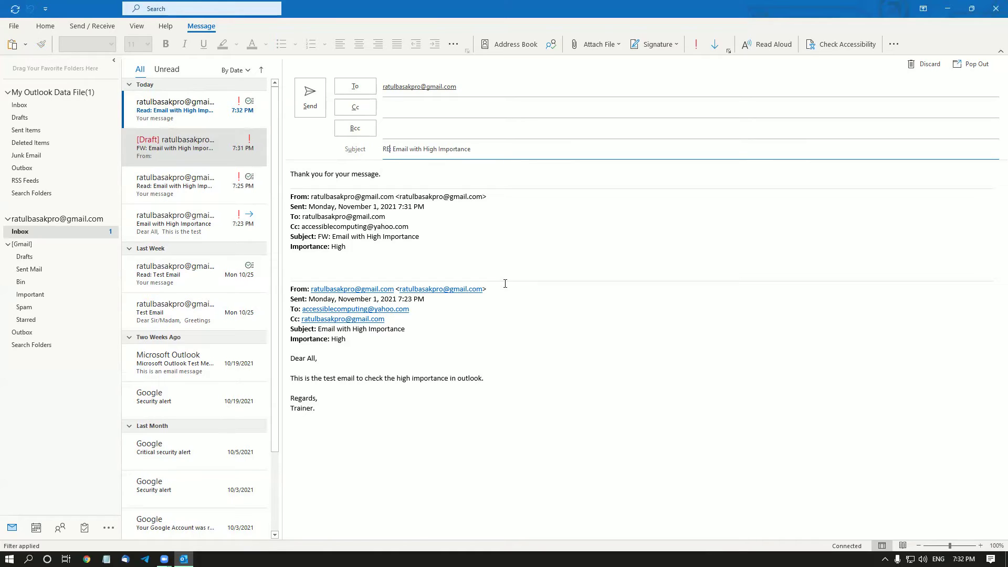
key(Tab)
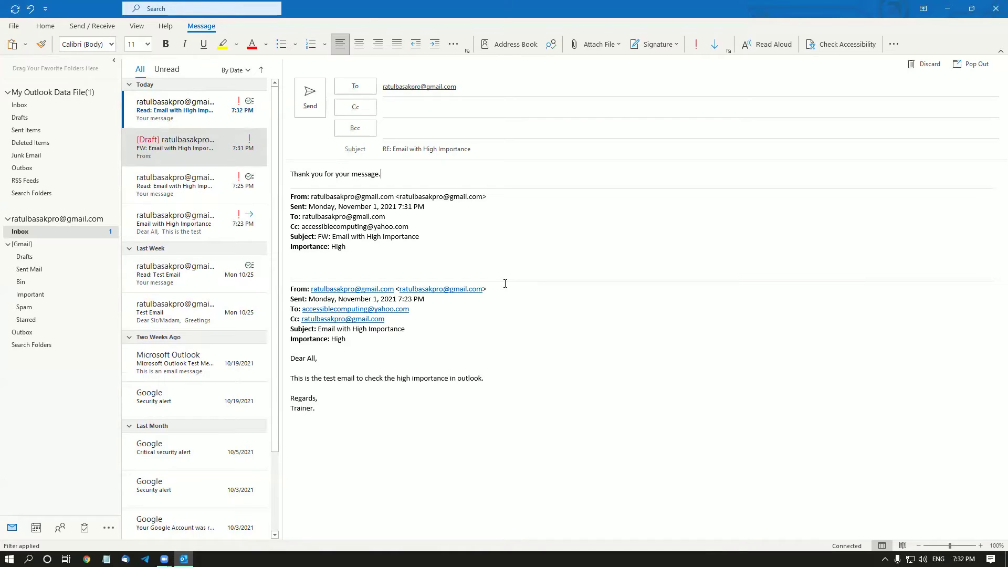
Close the reply draft and discard it without saving.
key(Escape)
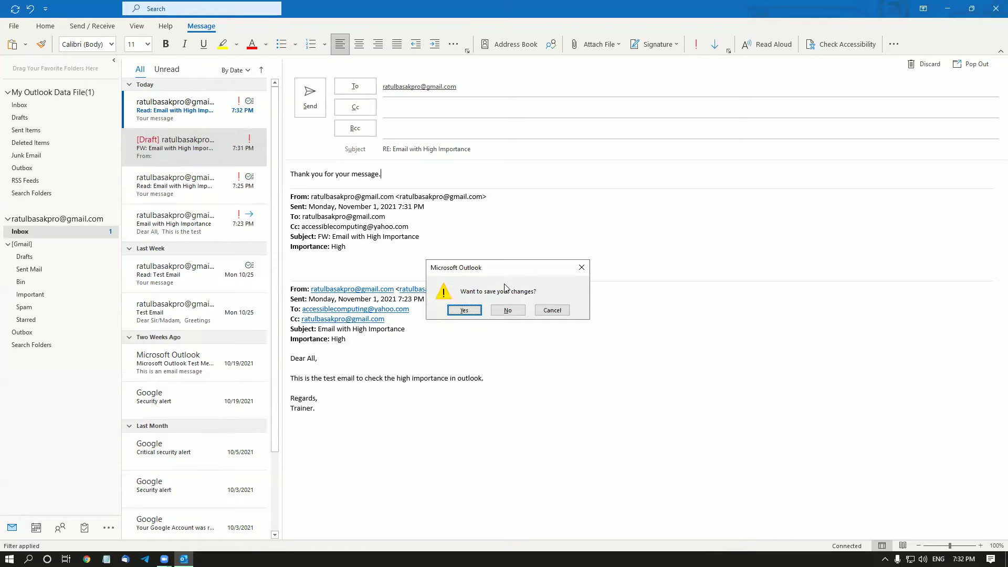
key(Tab)
key(Return)
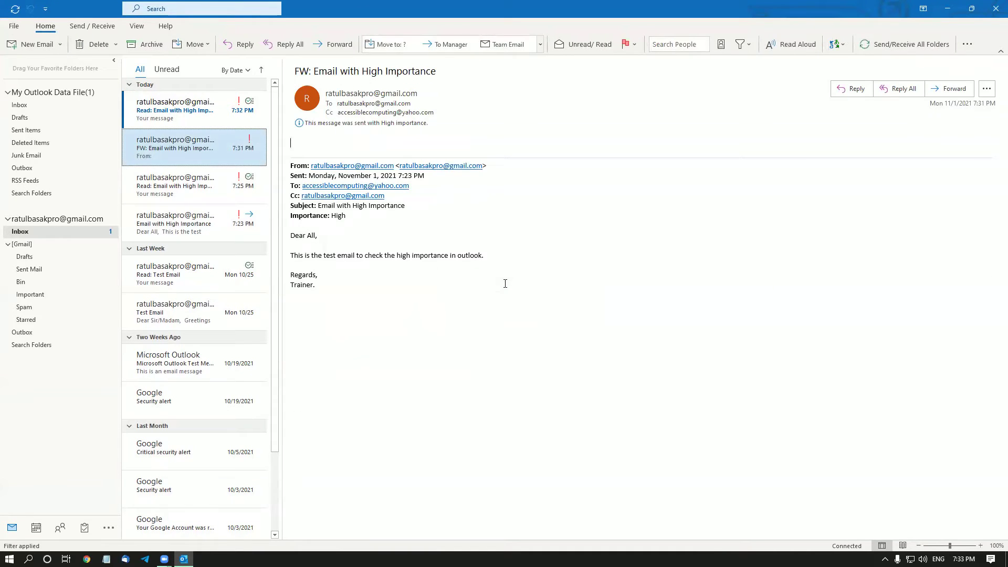
key(ctrl+r)
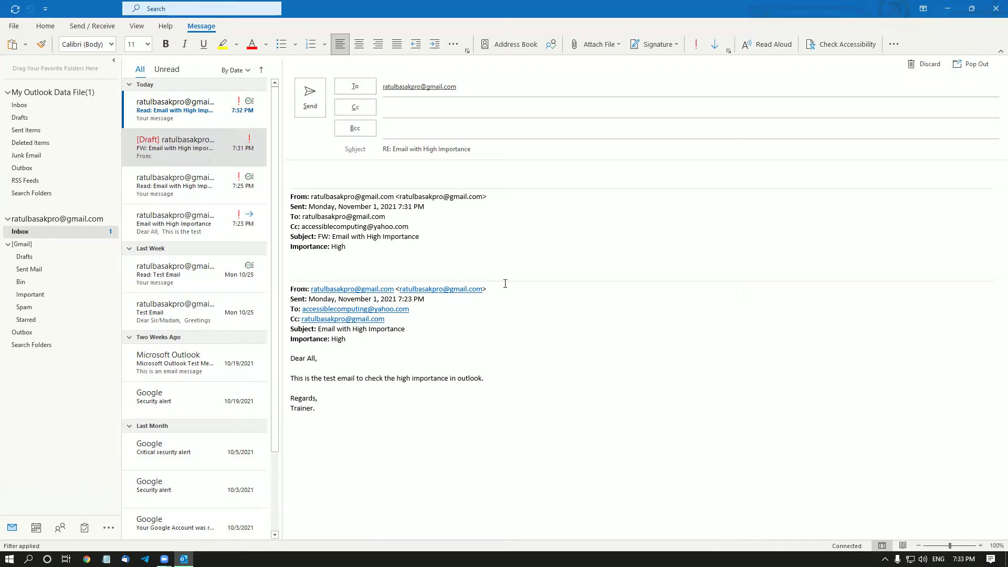
key(shift+Tab)
key(shift+Tab)
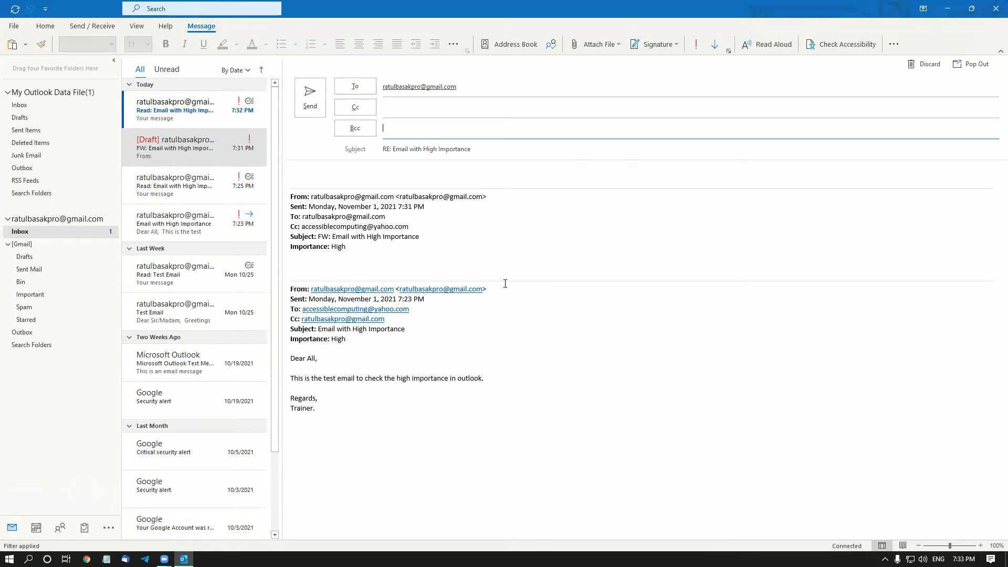
key(shift+Tab)
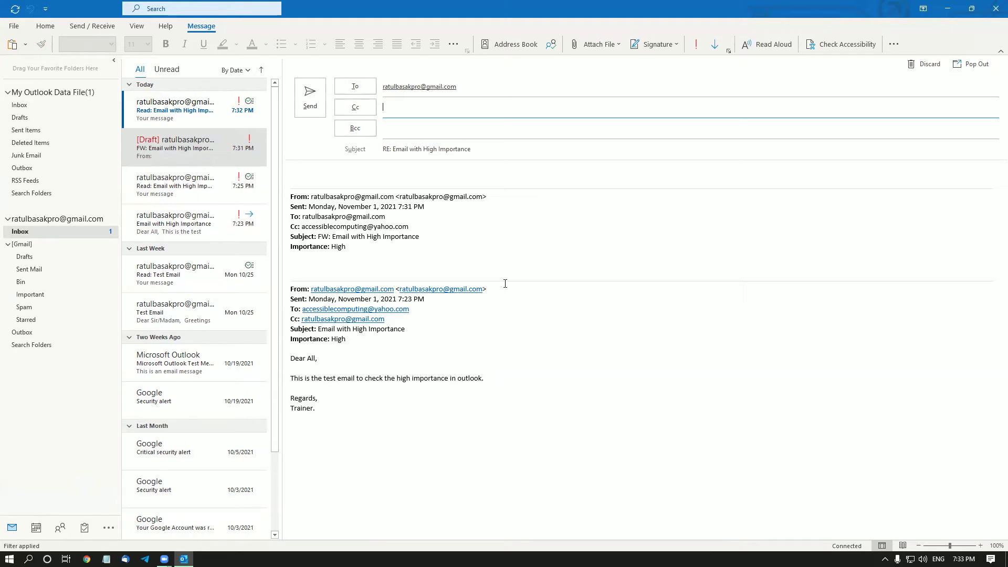
key(shift+Tab)
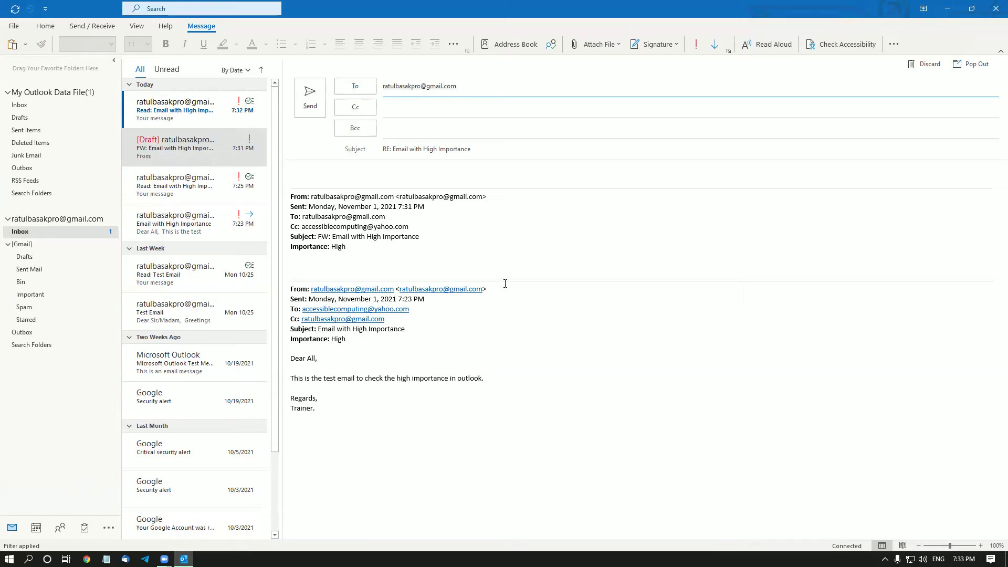
key(shift+Tab)
key(Tab)
key(Escape)
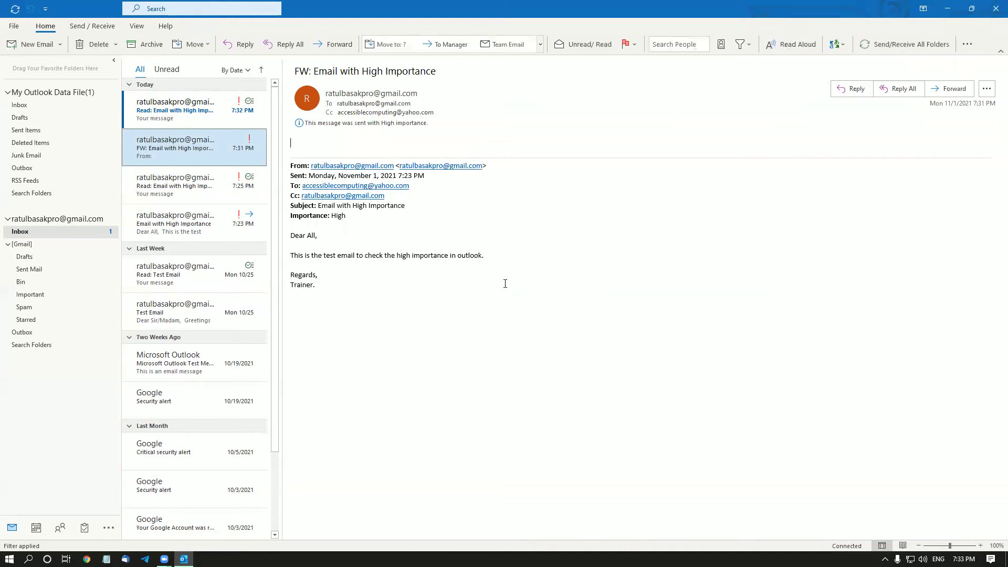
Select last week's 'Test Email' message in the Inbox list.
key(Down)
key(Down)
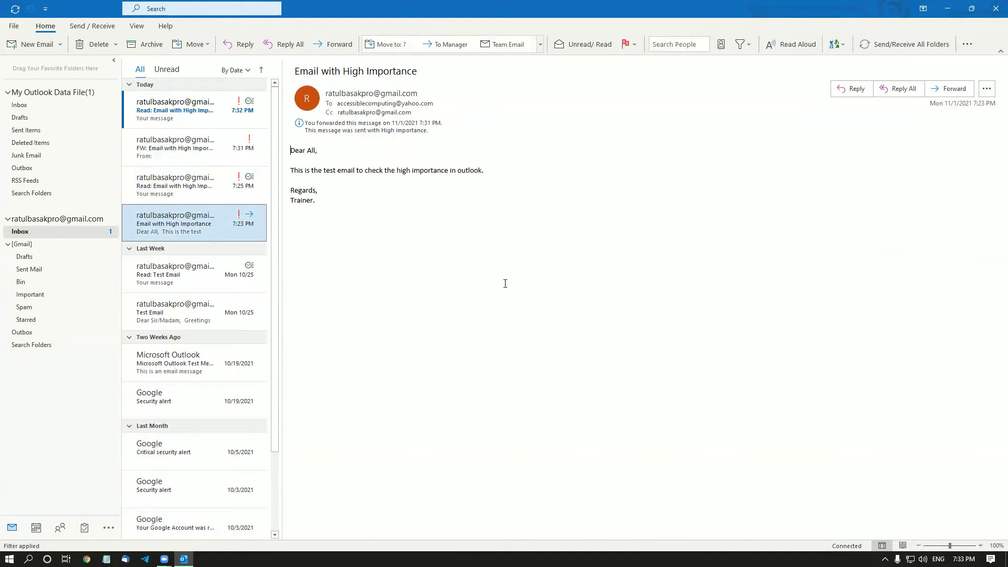
key(Down)
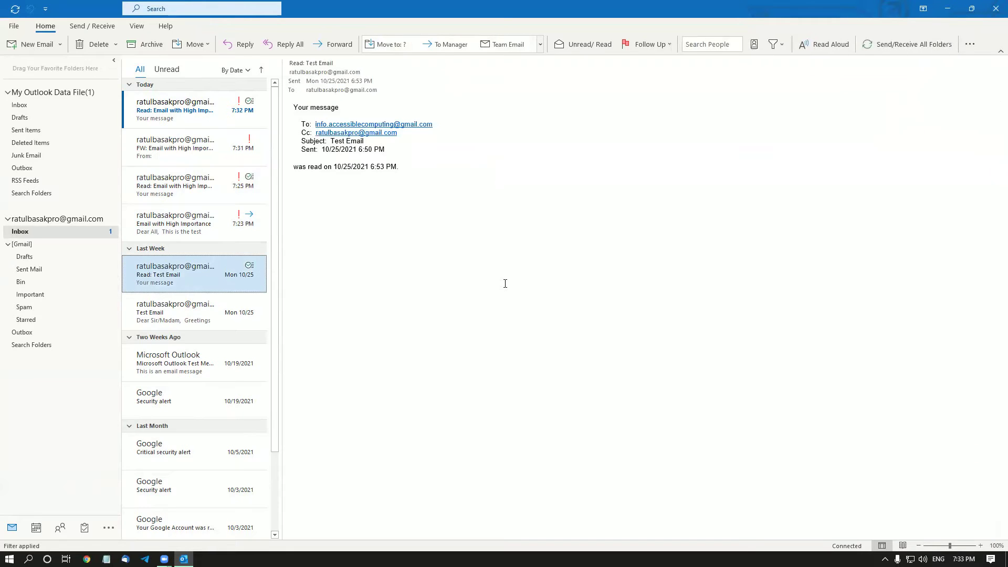
key(Down)
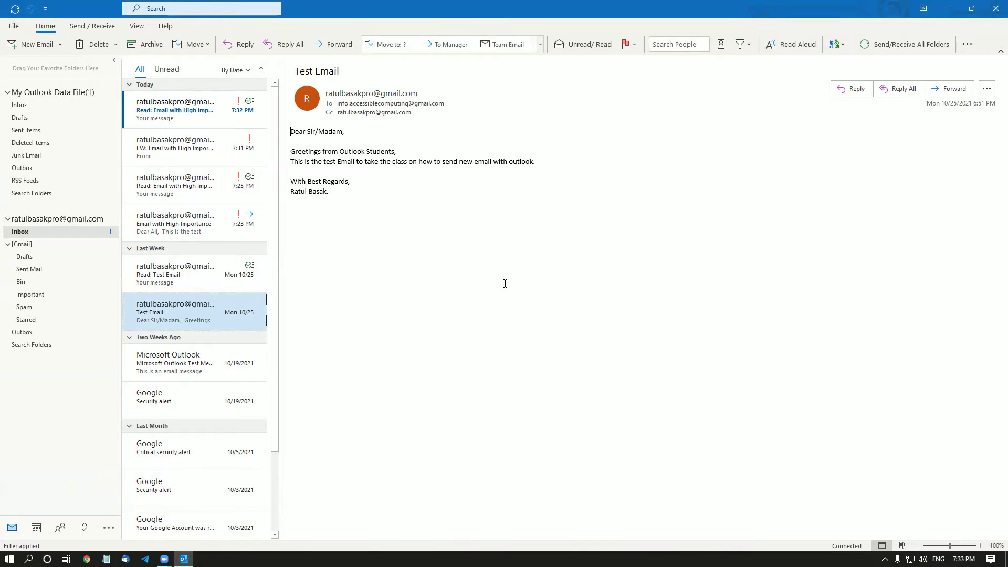
Start a reply to Test Email, step through its To, Cc and Bcc fields, then close it.
key(ctrl+r)
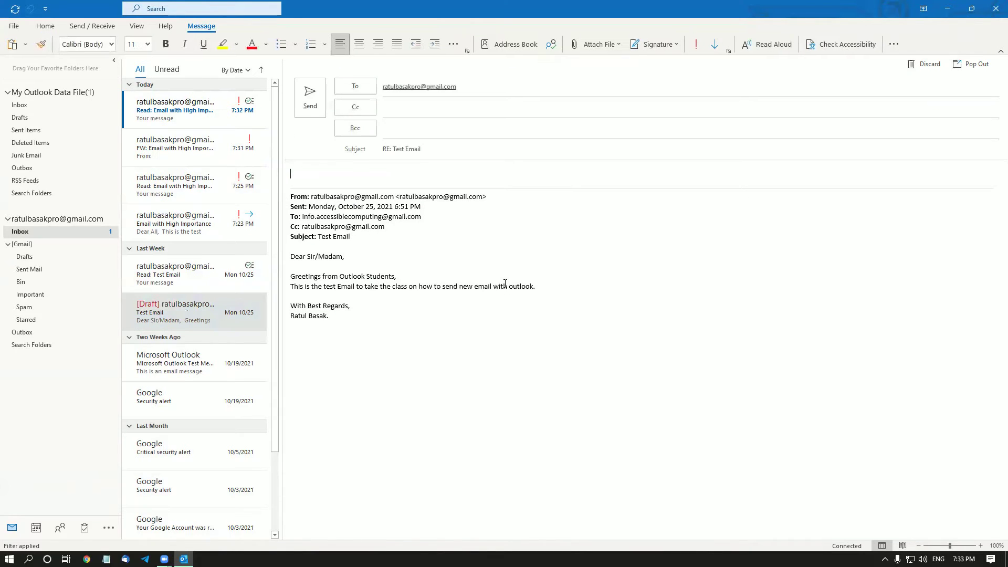
key(shift+Tab)
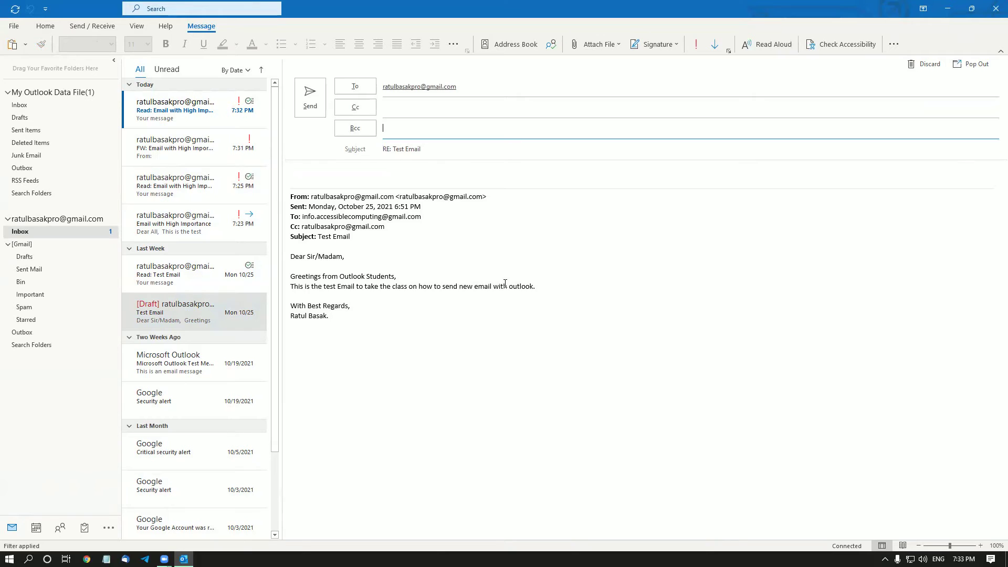
key(shift+Tab)
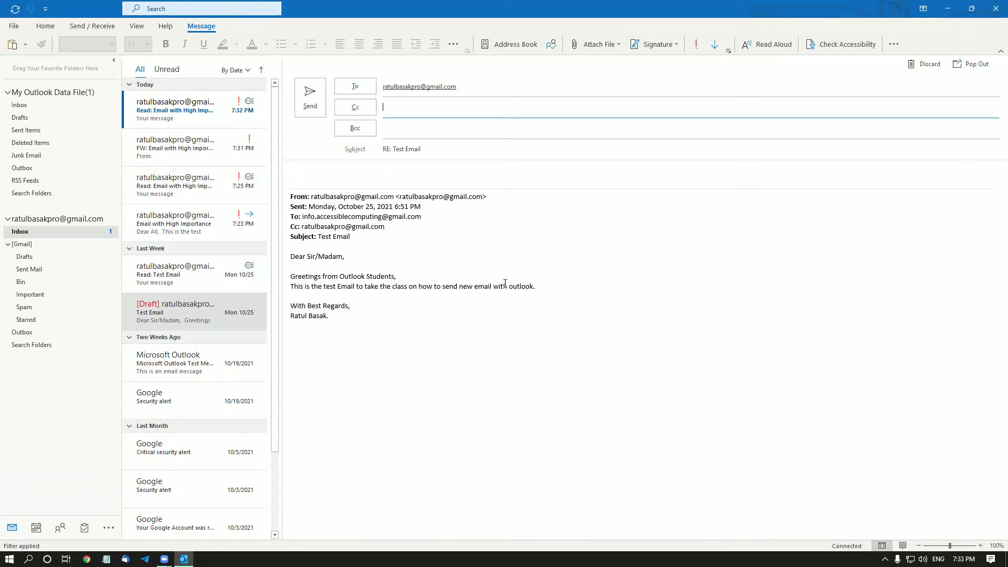
key(shift+Tab)
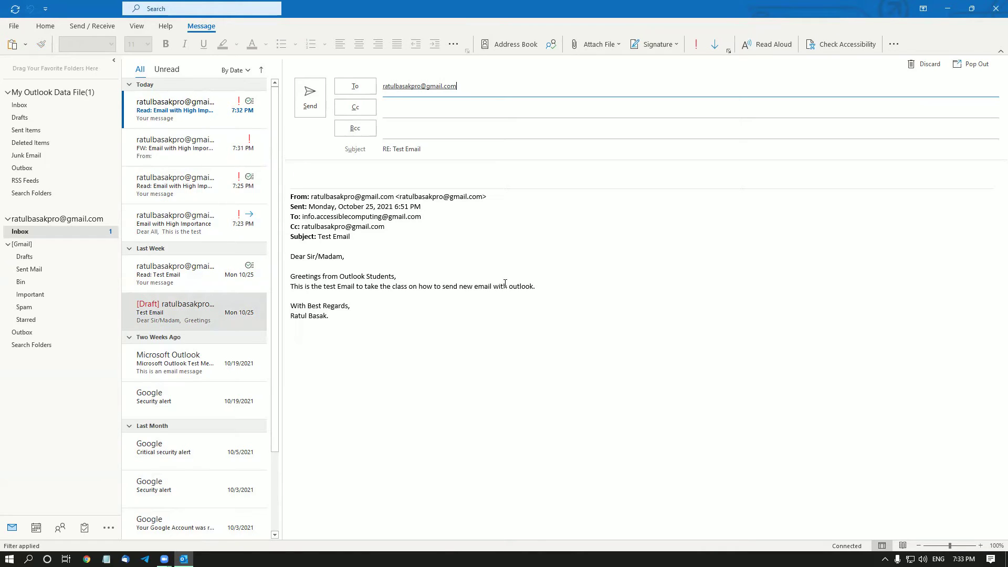
key(Tab)
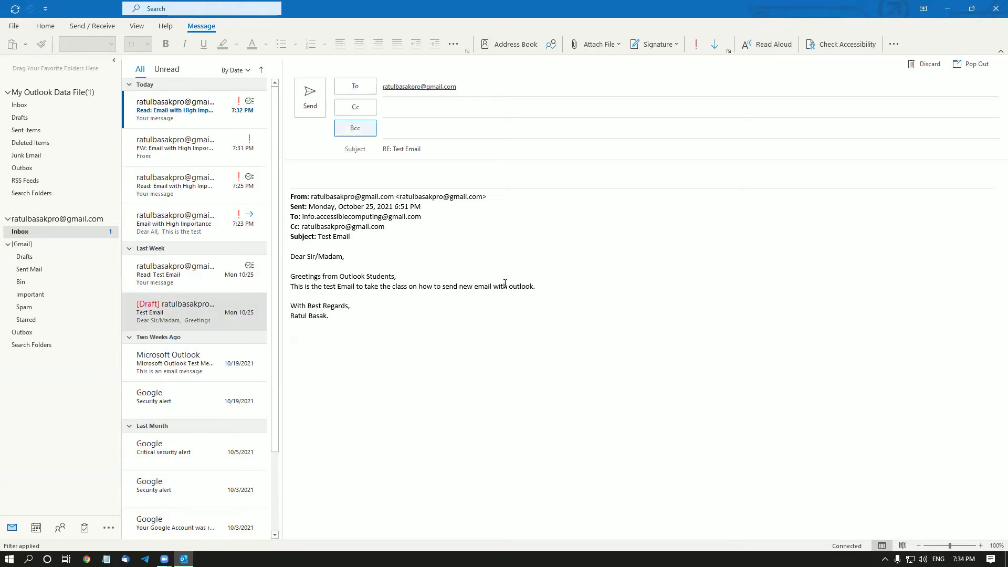
key(shift+Tab)
key(shift+Tab)
key(shift+Tab)
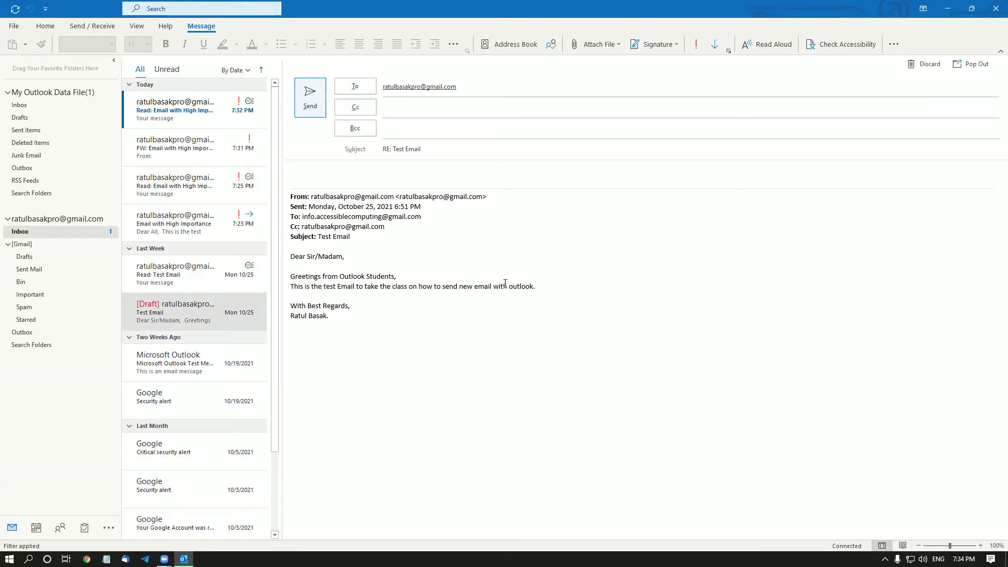
key(Tab)
key(Tab)
key(Tab)
key(Tab)
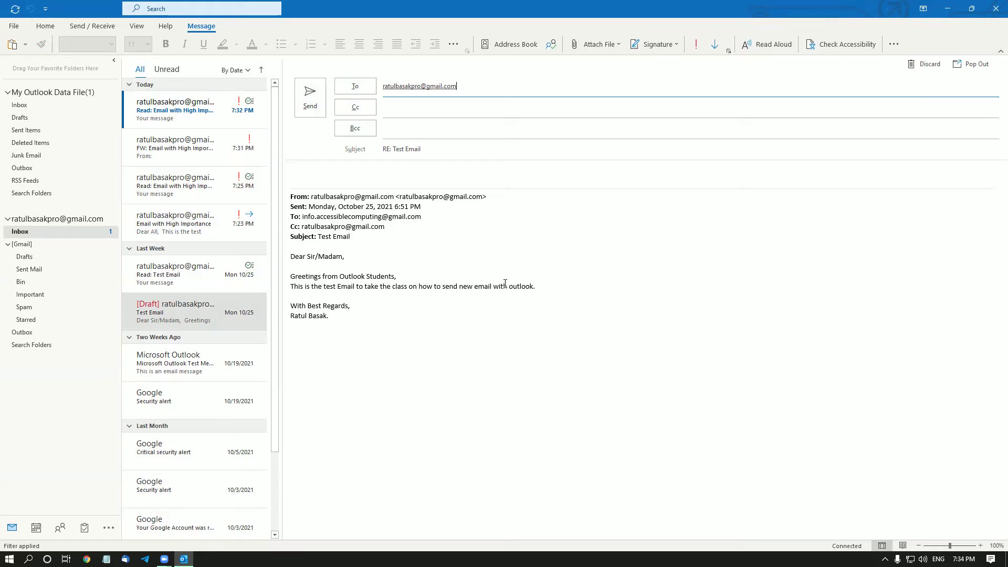
key(Tab)
key(Tab)
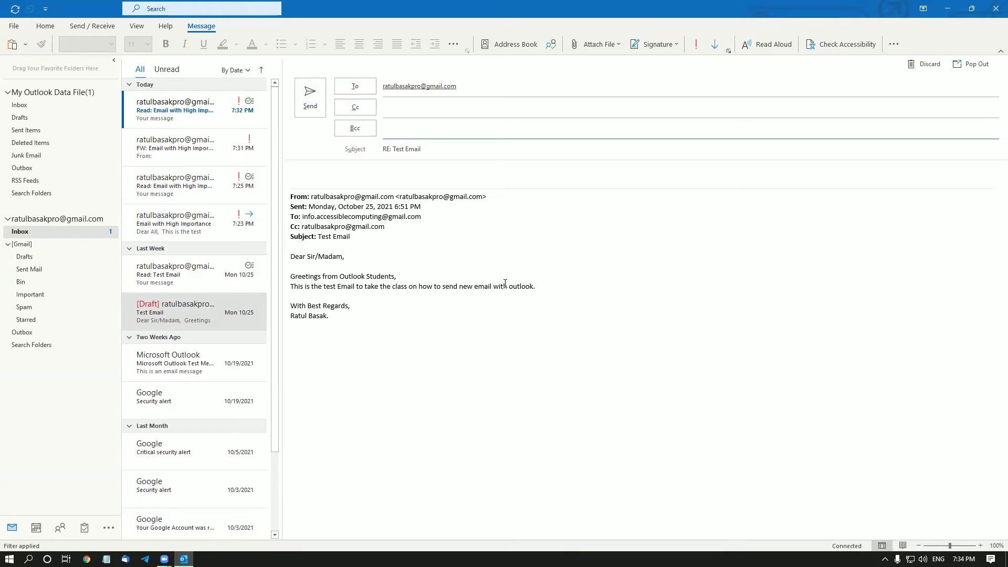
key(Escape)
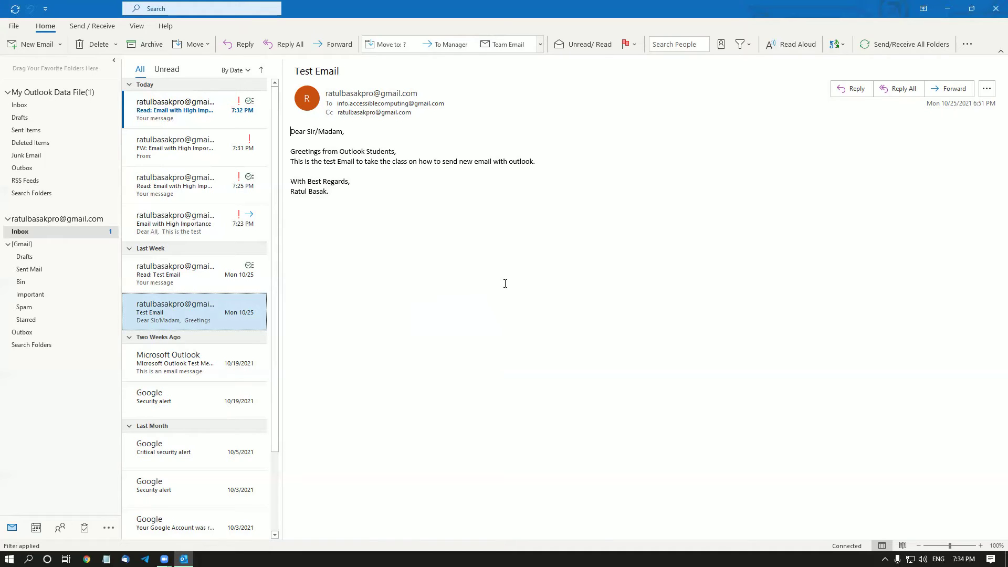
Delete the 'Read: Test Email' receipt, then open the [Gmail] Bin folder via Go to Folder.
key(Up)
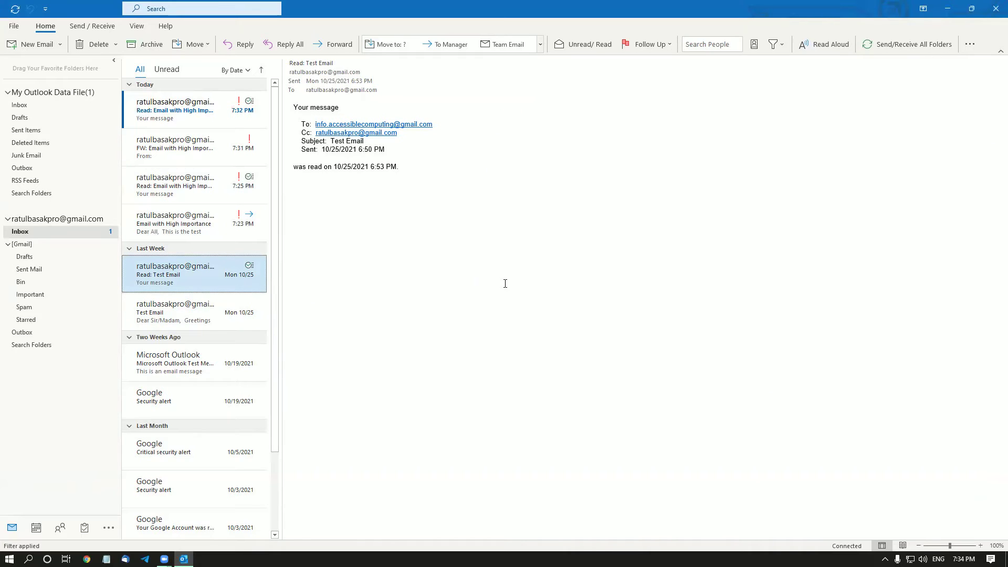
key(Delete)
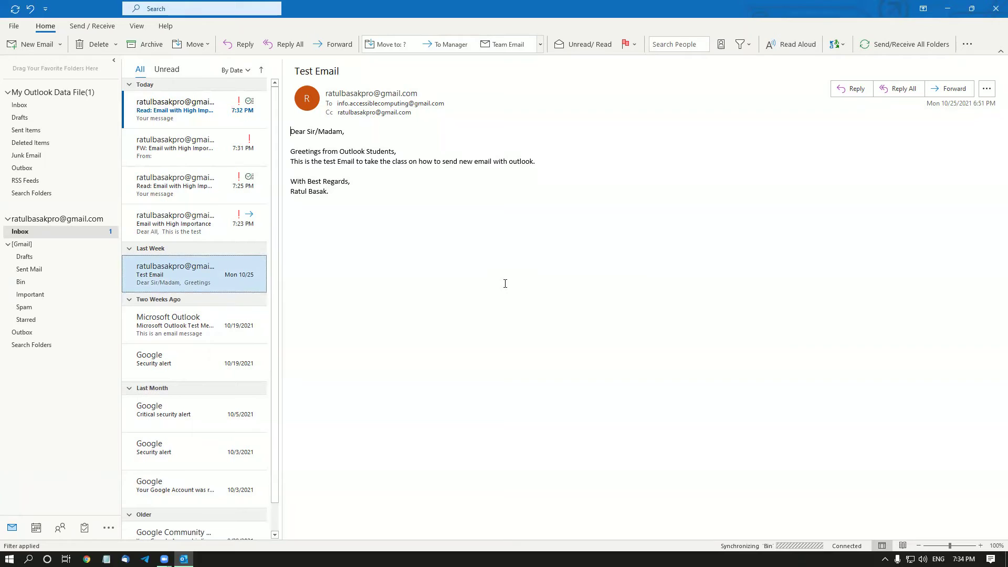
key(ctrl+y)
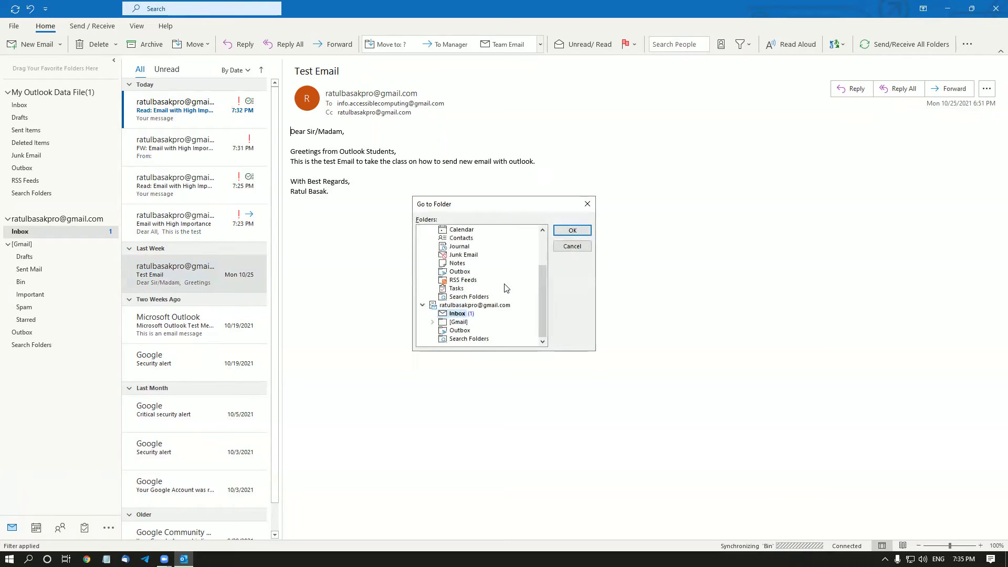
key(Down)
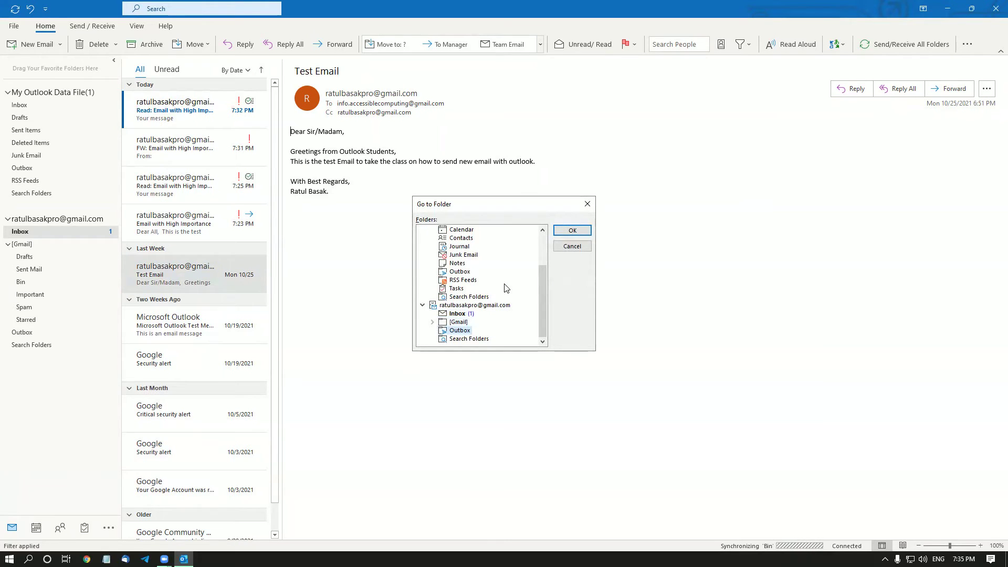
key(Down)
key(Up)
key(Up)
key(Right)
key(Down)
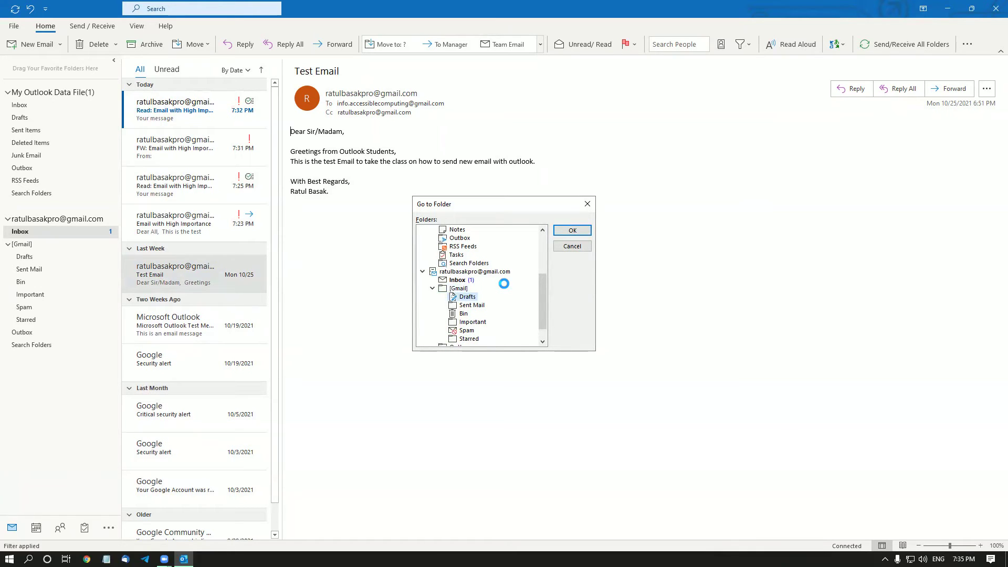
key(Down)
key(Down)
key(Down)
key(Down)
key(Up)
key(Up)
key(Return)
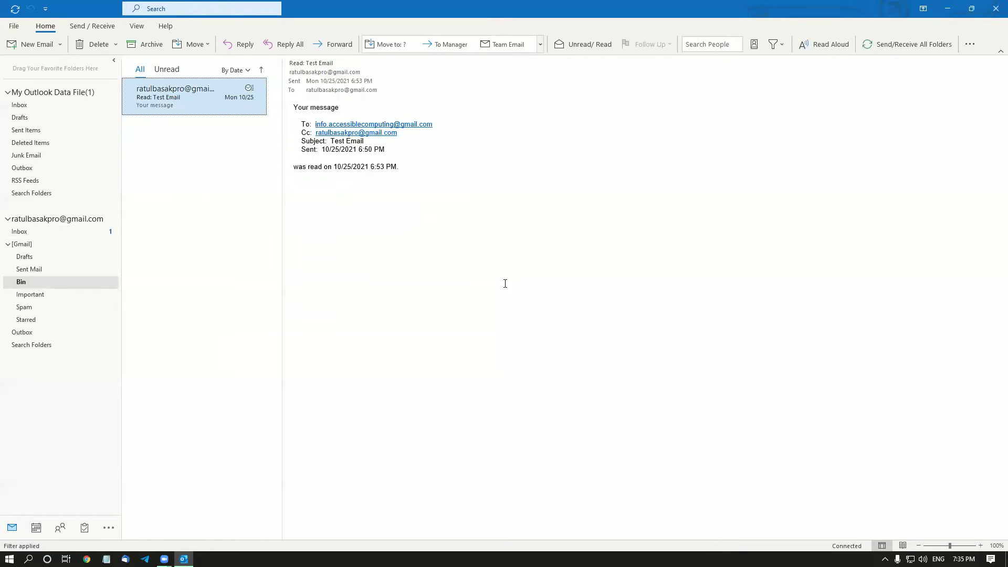
Permanently delete the 'Read: Test Email' receipt from the Gmail Bin.
key(Delete)
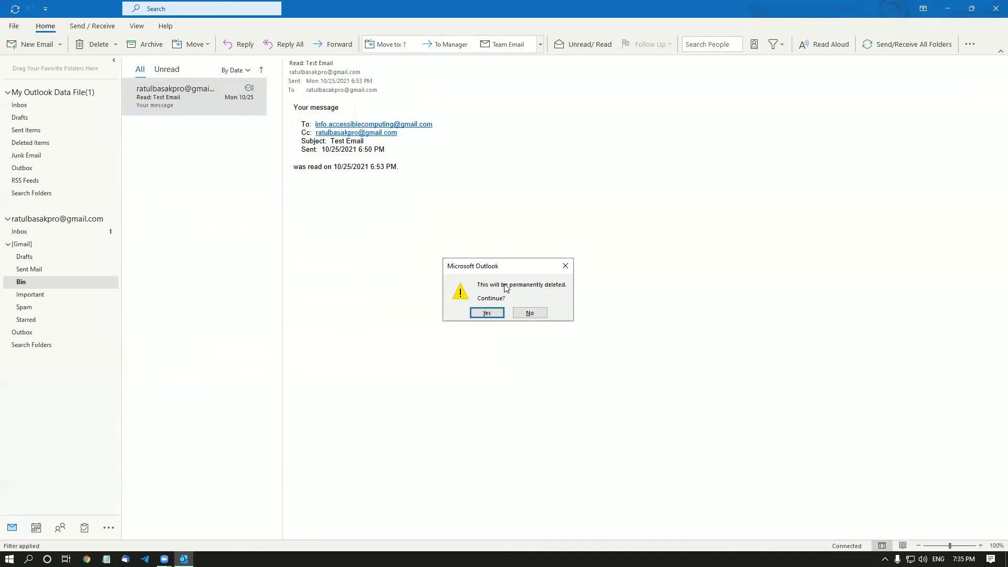
key(Return)
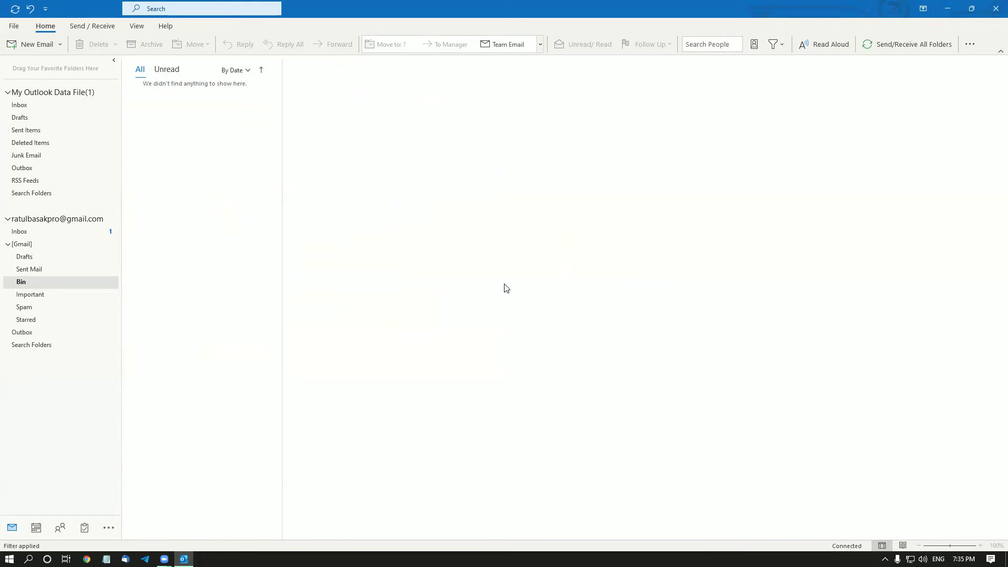
key(ctrl+y)
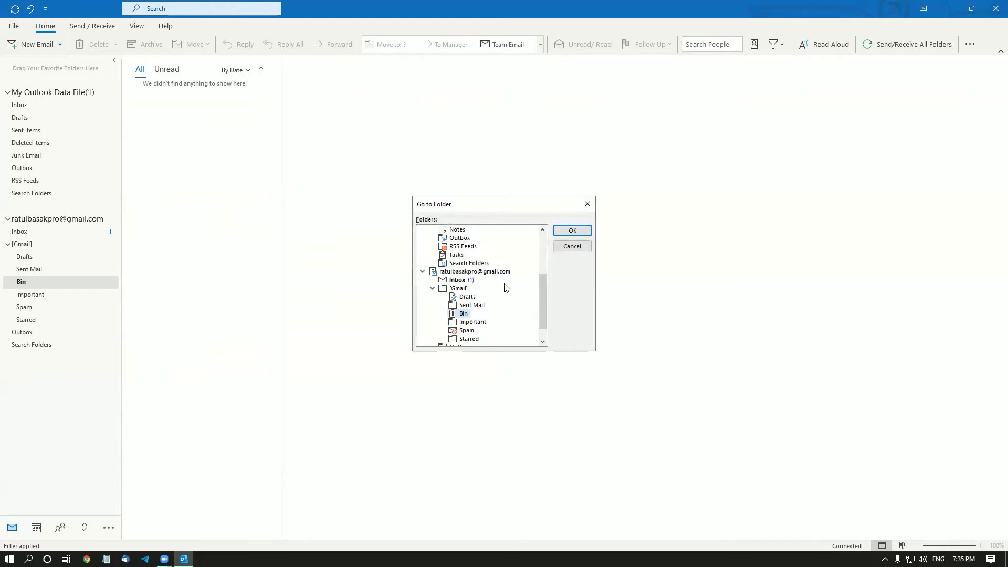
Open the Inbox of My Outlook Data File through Go to Folder (Ctrl+Y).
click(506, 288)
key(Home)
key(Down)
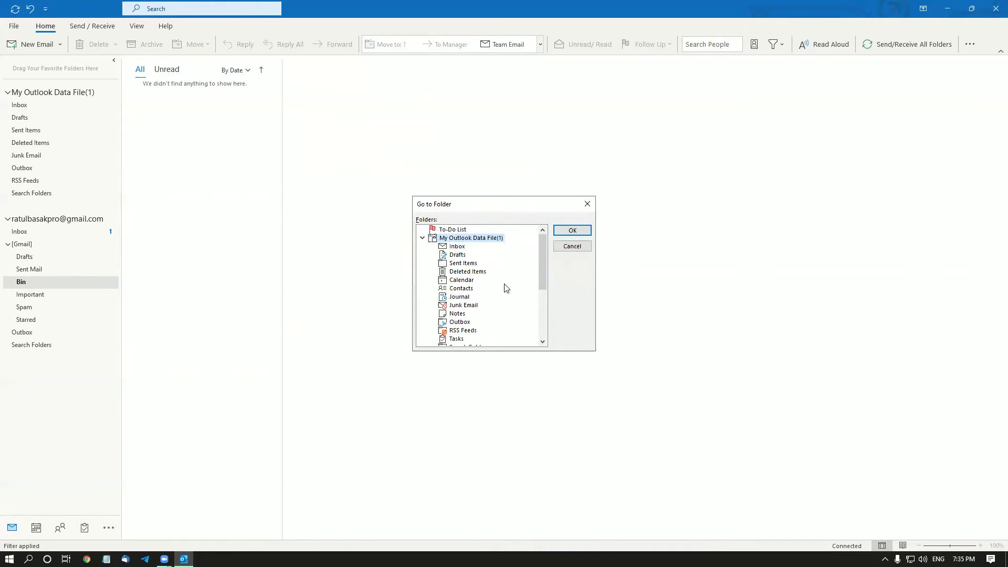
key(Down)
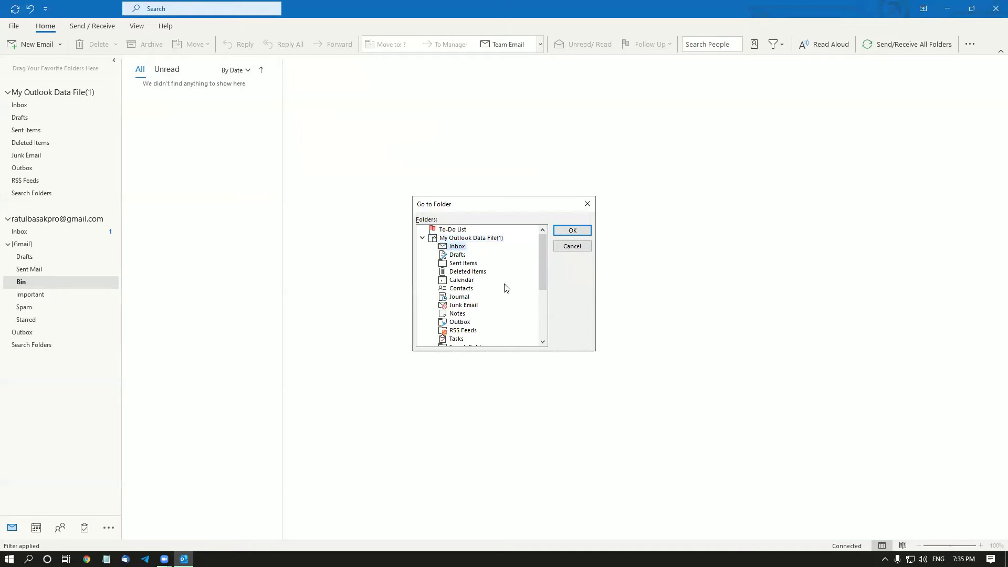
key(Return)
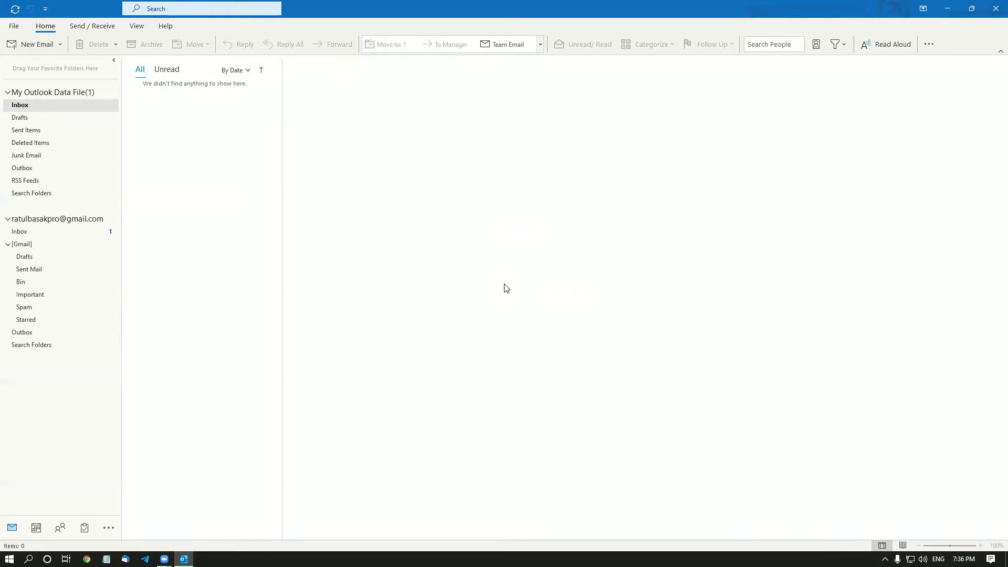
key(ctrl+y)
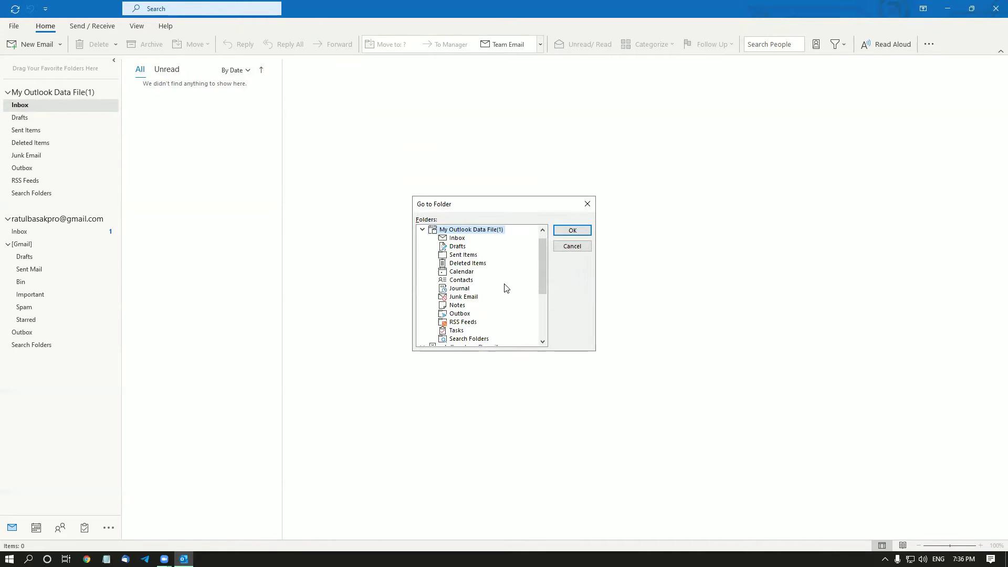
key(Down)
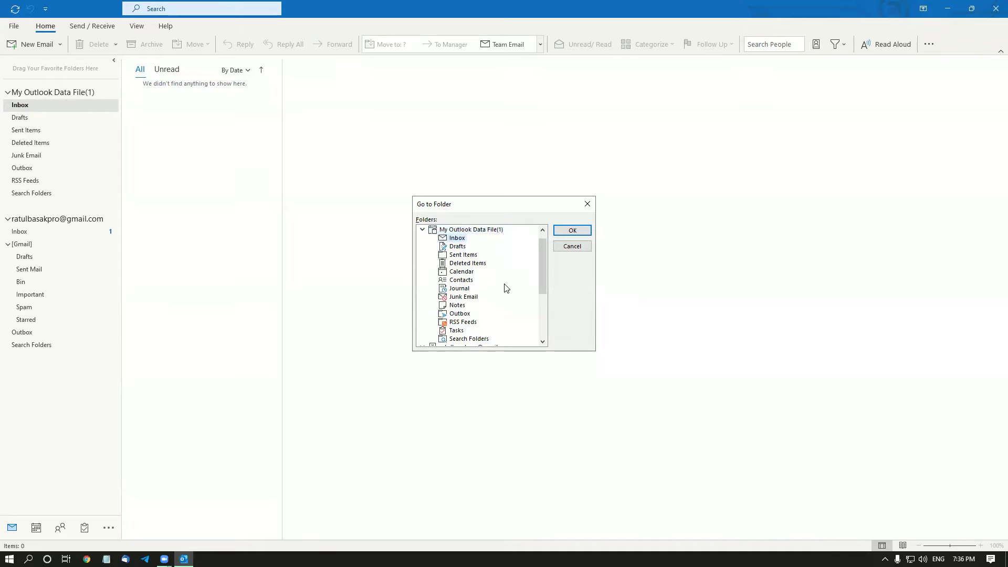
key(Down)
key(Up)
key(Return)
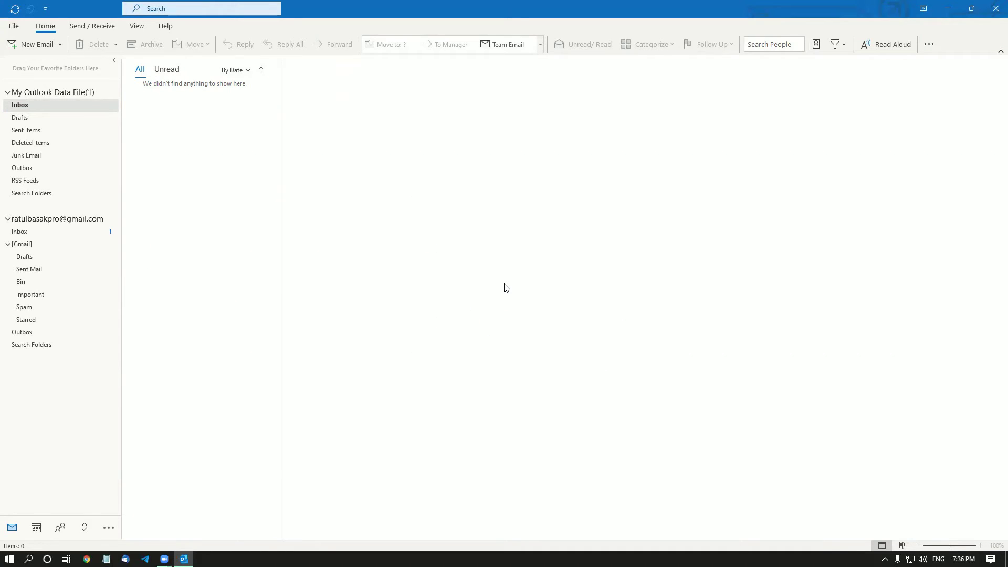
key(Tab)
key(Tab)
Switch to the Gmail account's Inbox through Go to Folder.
key(ctrl+y)
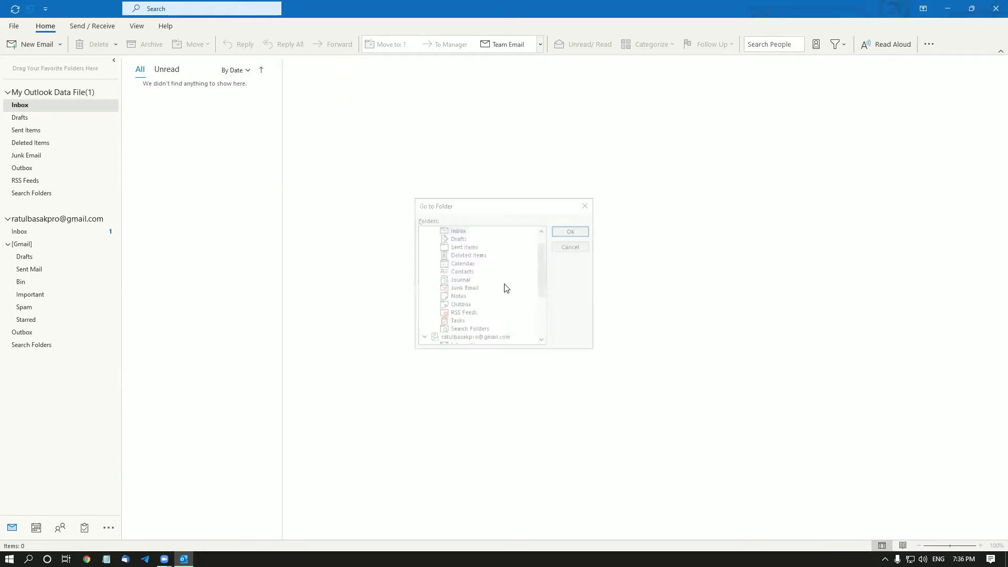
key(Down)
key(Down)
key(Down)
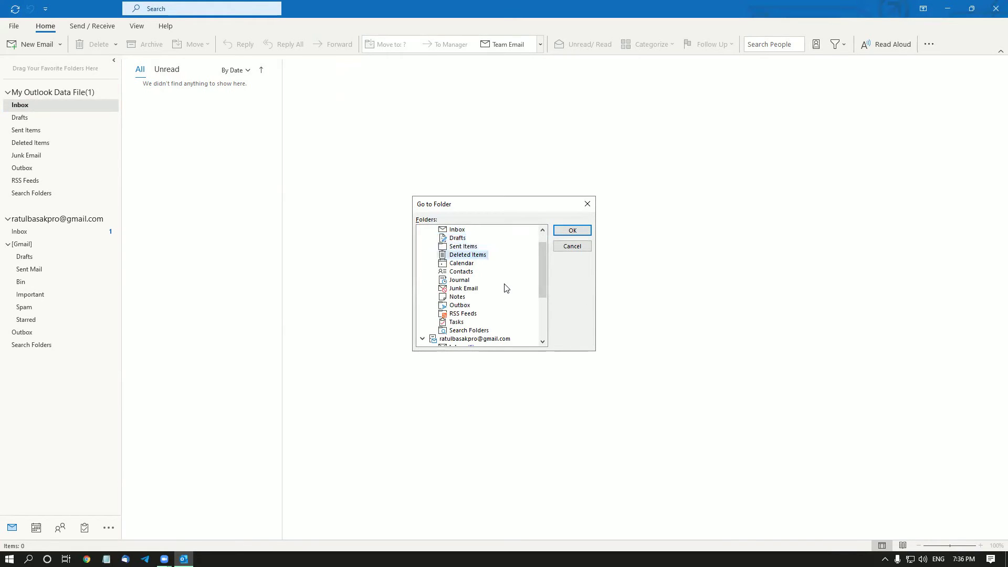
key(Down)
key(Down)
key(Down)
key(Down)
key(Down)
key(Down)
key(Down)
key(Down)
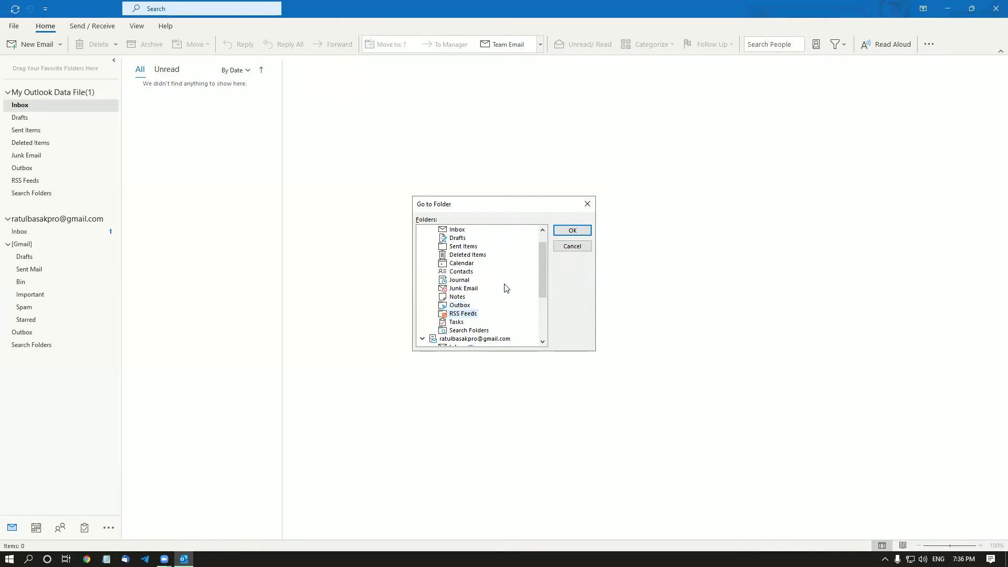
key(Down)
key(Down)
key(Down)
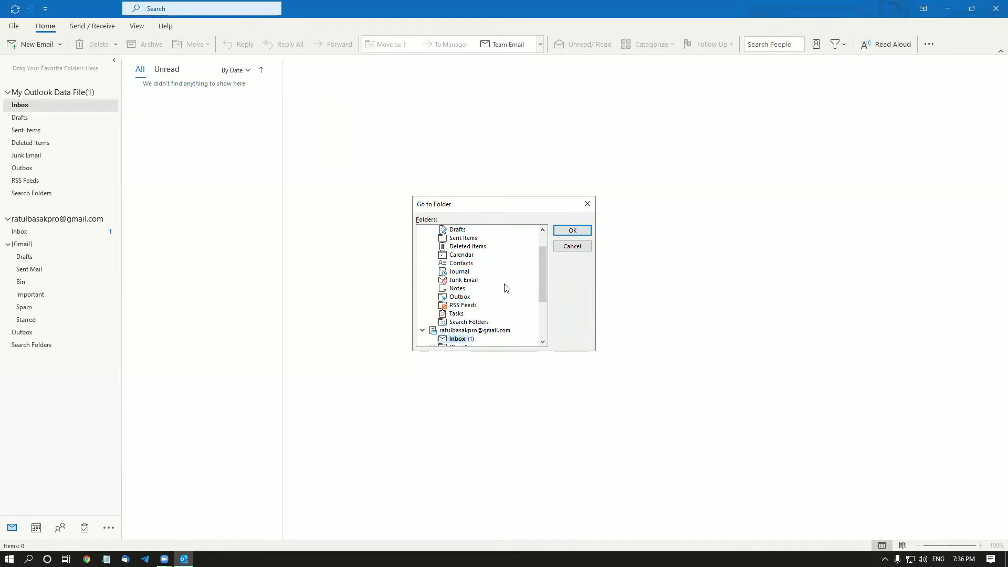
key(Up)
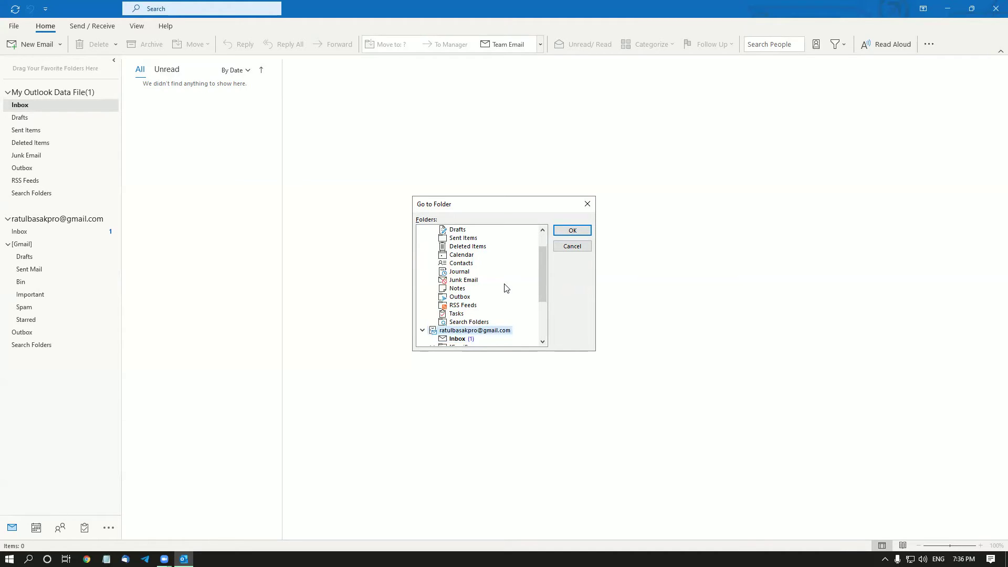
key(Down)
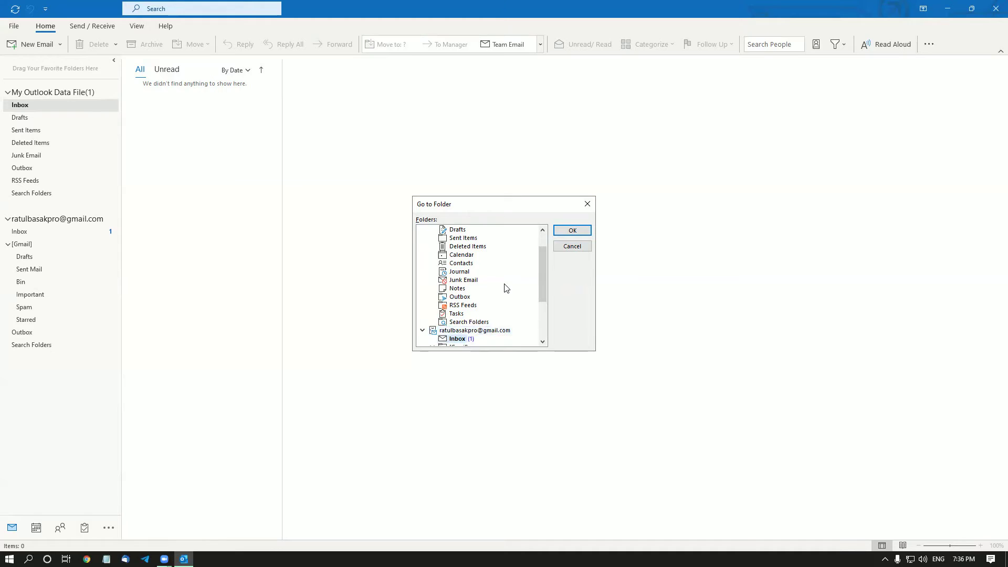
scroll(506, 287, down, 1)
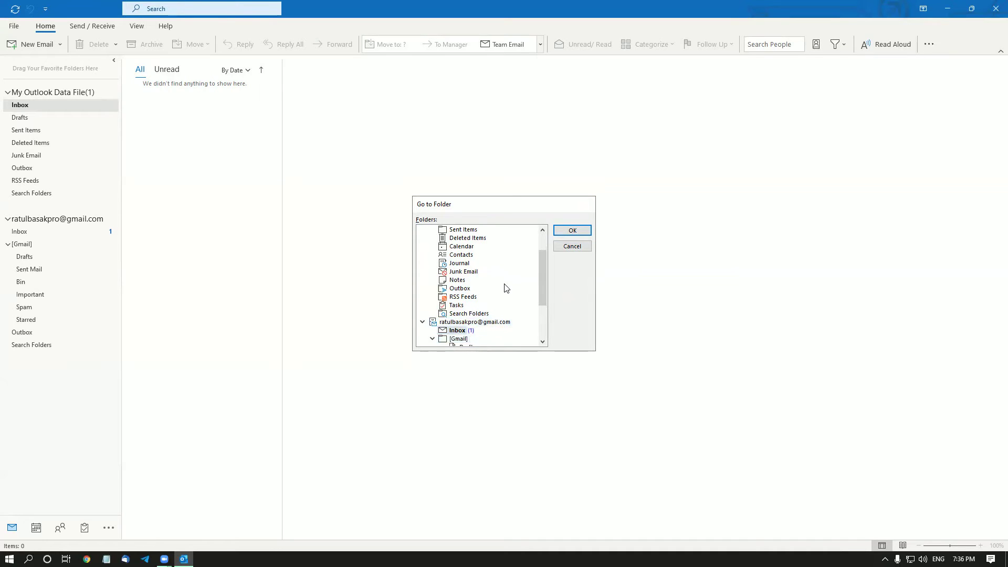
key(Return)
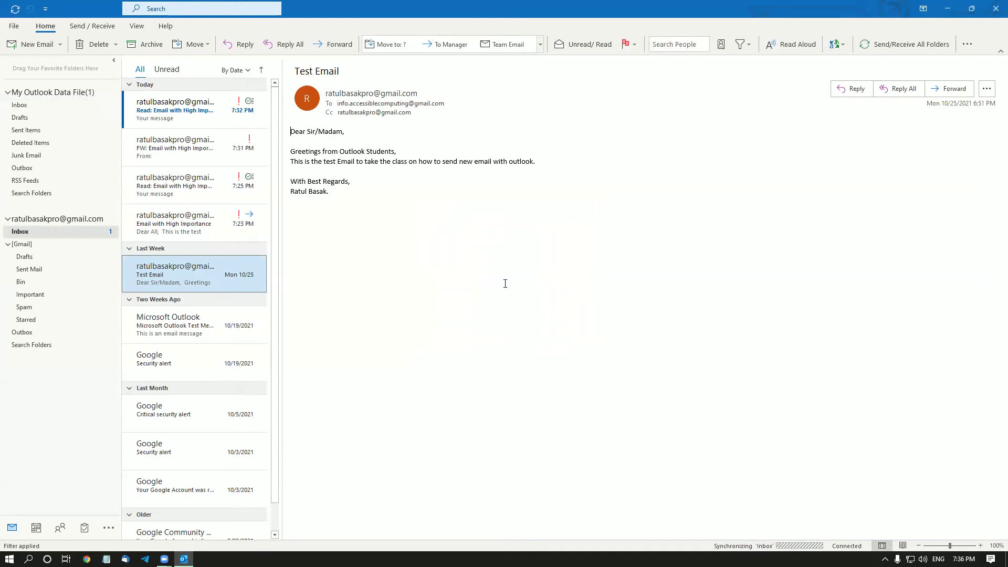
Select the 7:23 PM 'Email with High Importance' message in the Inbox list.
key(Up)
key(Down)
key(Up)
key(Up)
key(Up)
key(Up)
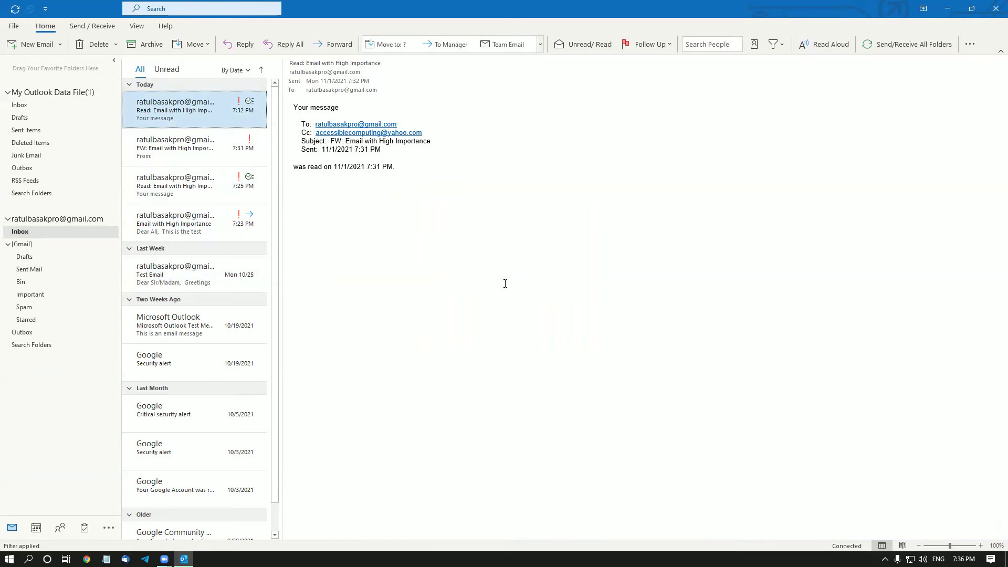
key(Down)
key(Down)
key(Down)
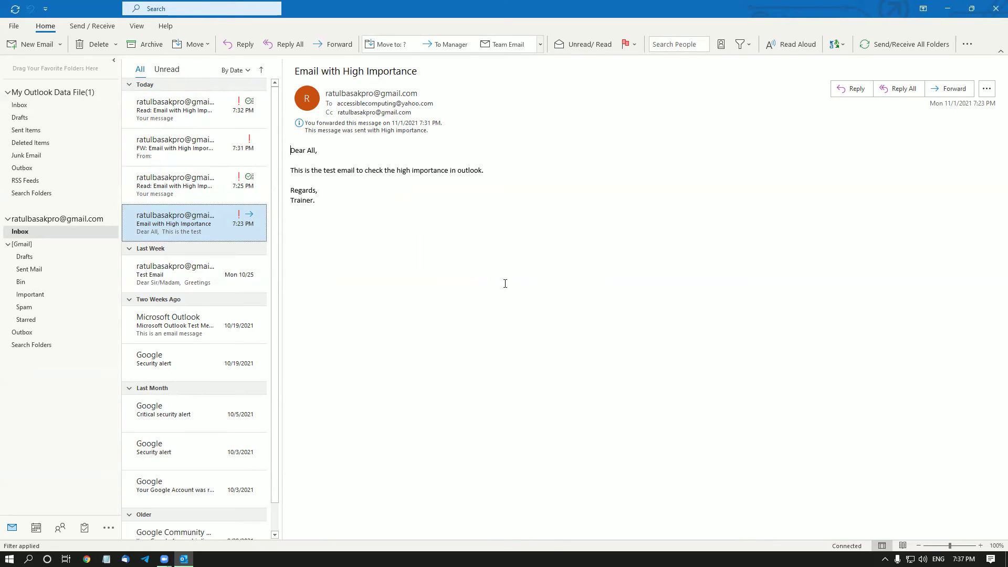
key(shift+F10)
key(Down)
key(Down)
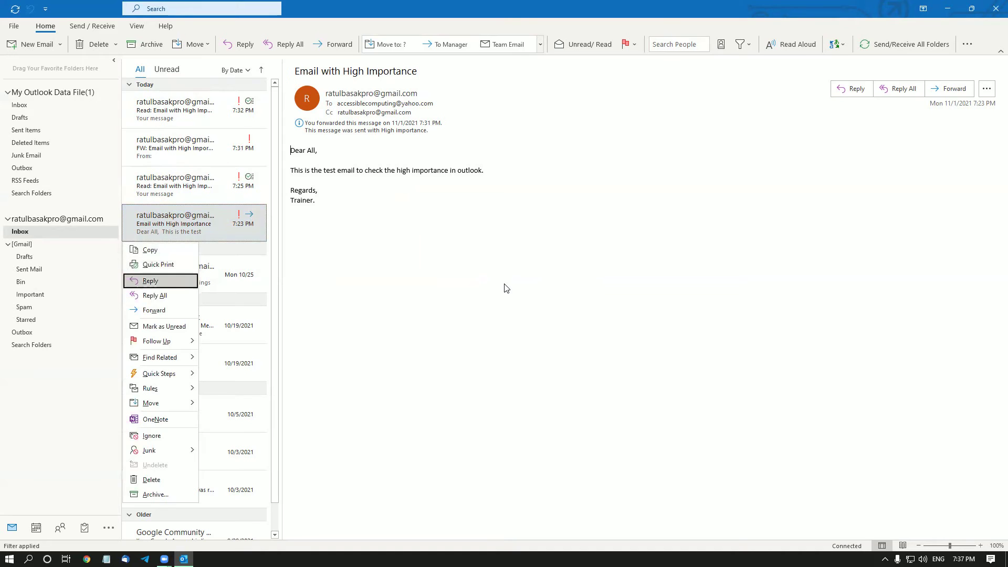
key(Down)
key(Down)
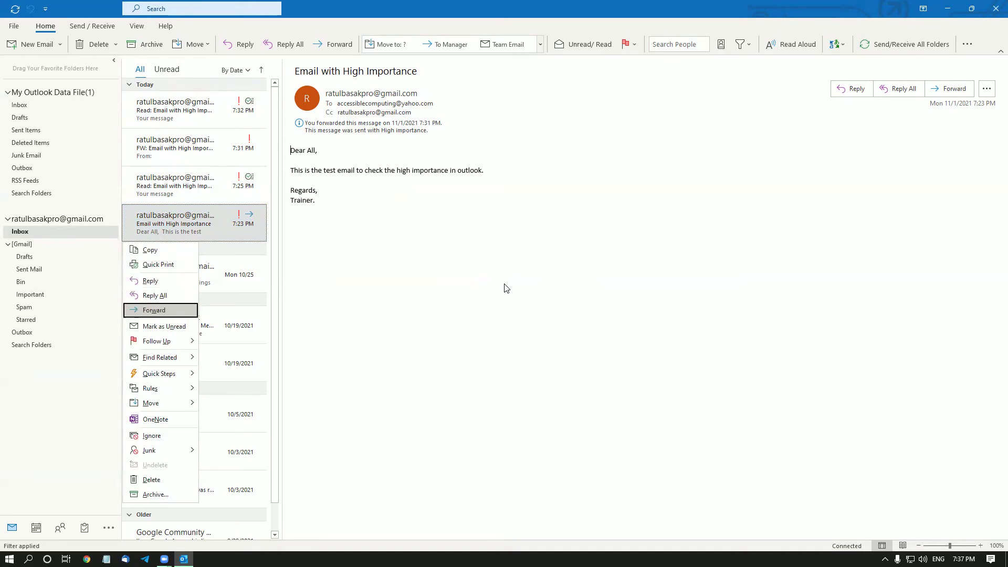
key(Down)
key(Down)
key(Down)
key(Up)
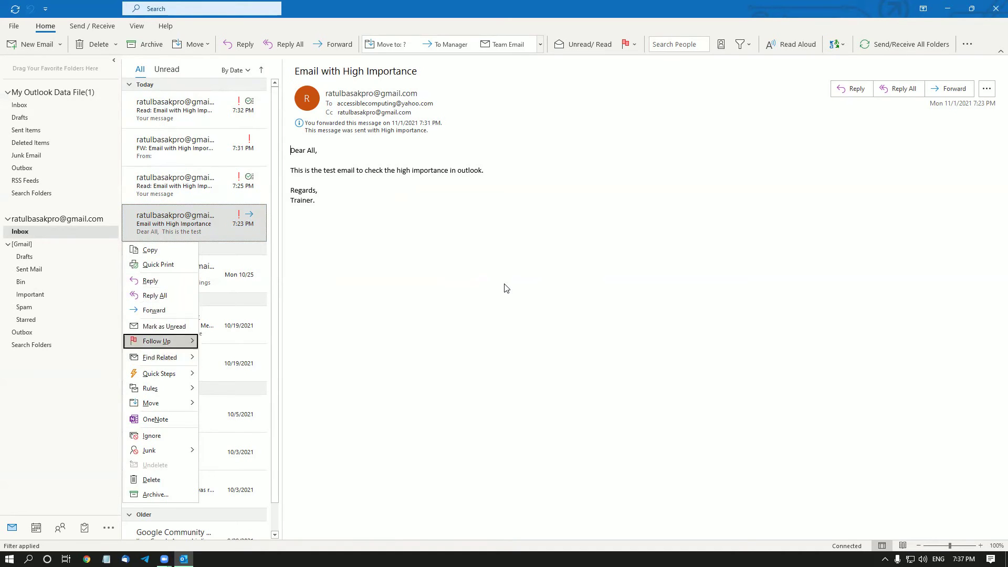
key(Down)
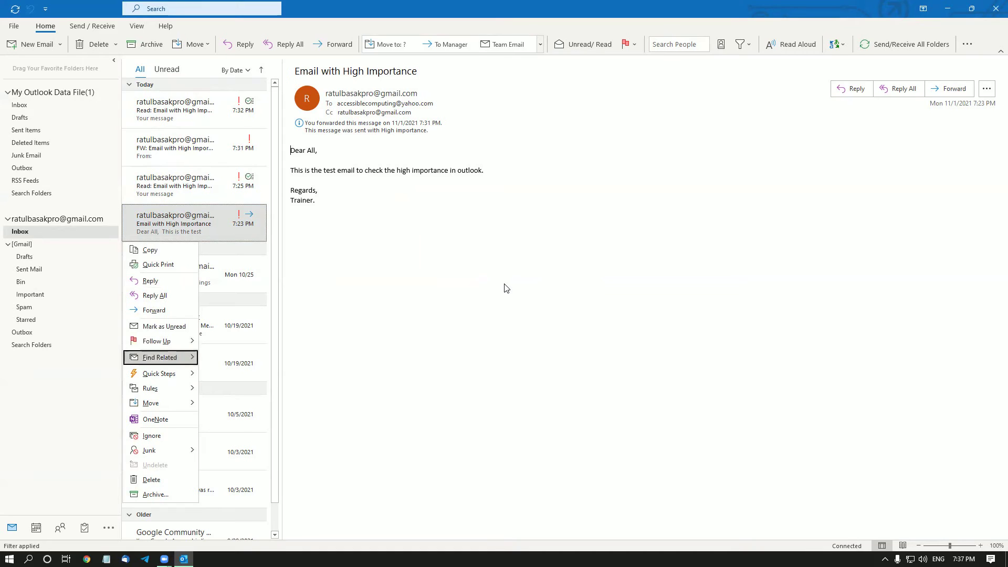
key(Down)
key(Down)
key(Down)
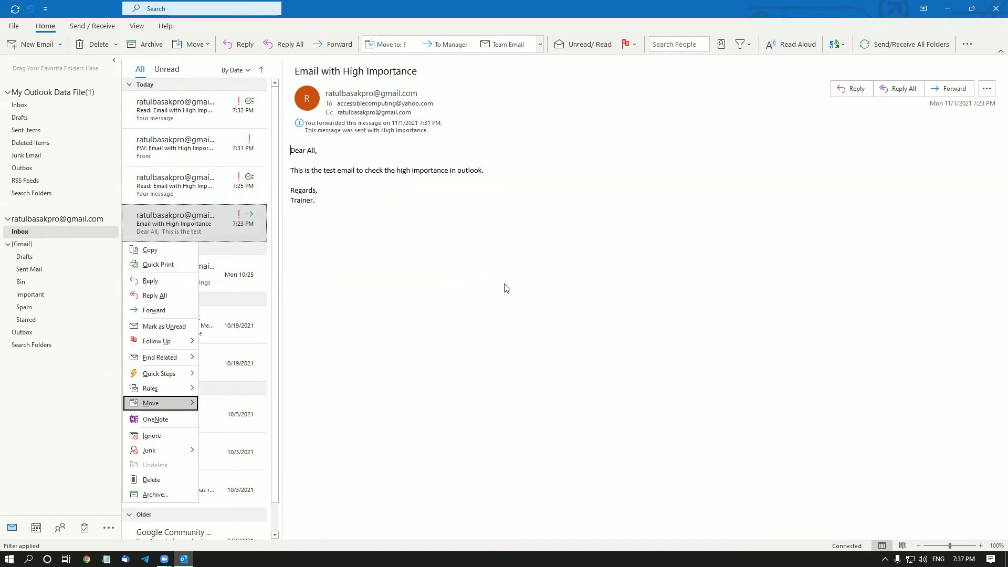
key(Right)
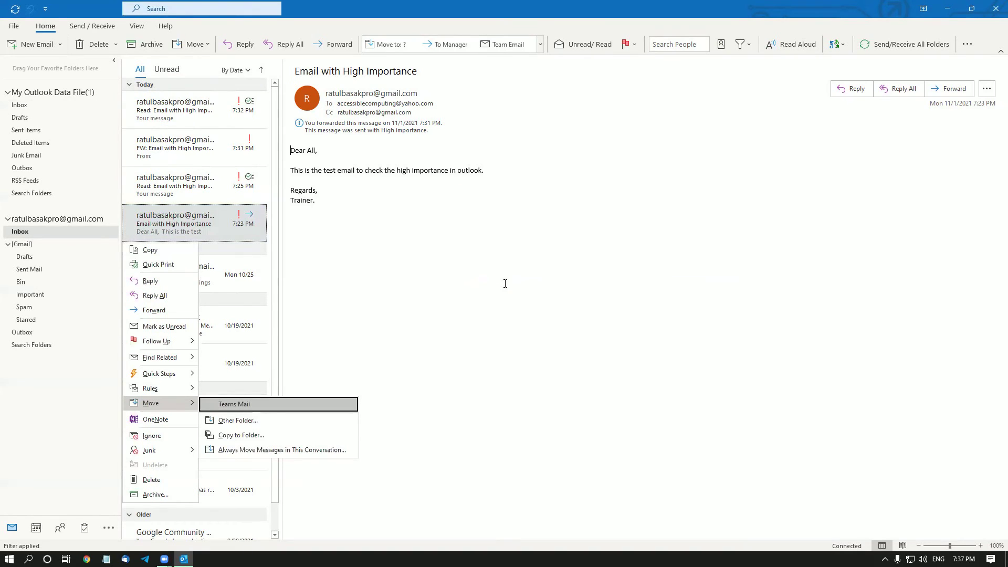
key(Down)
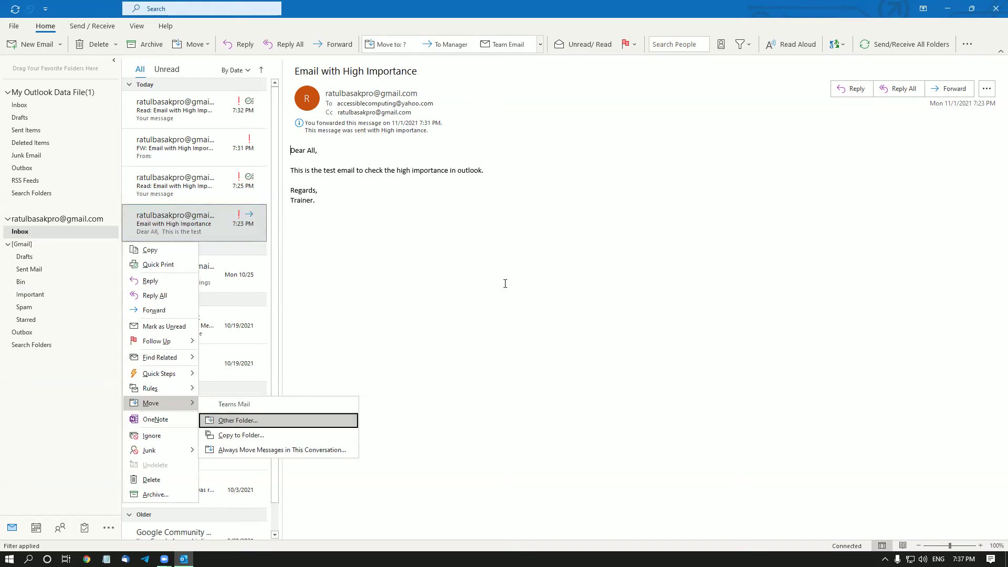
key(Down)
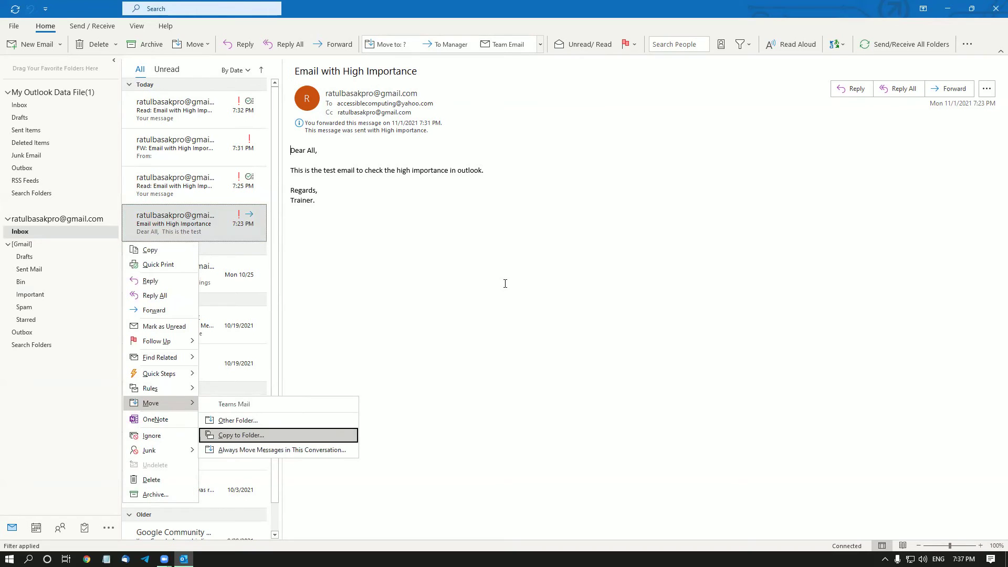
key(Down)
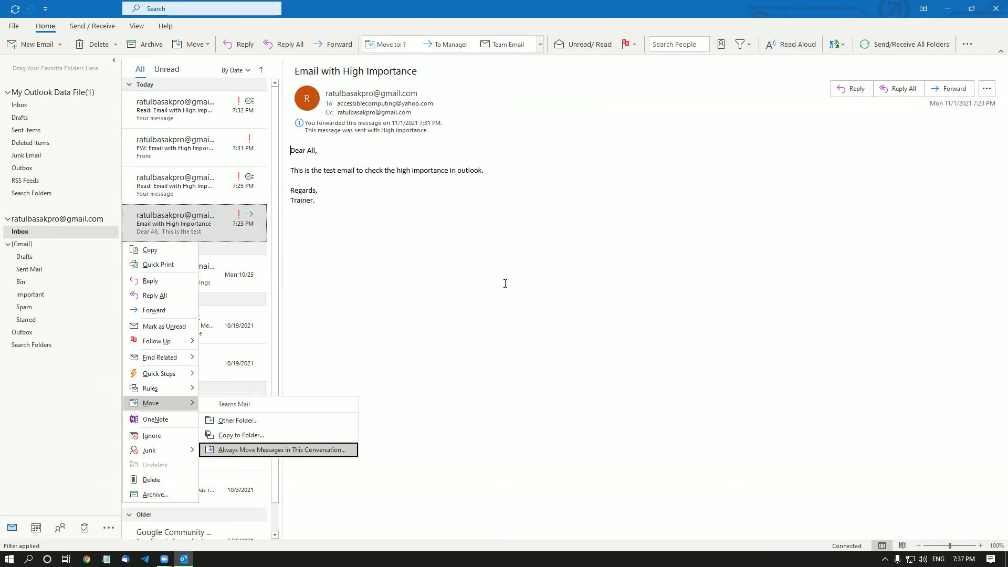
key(Down)
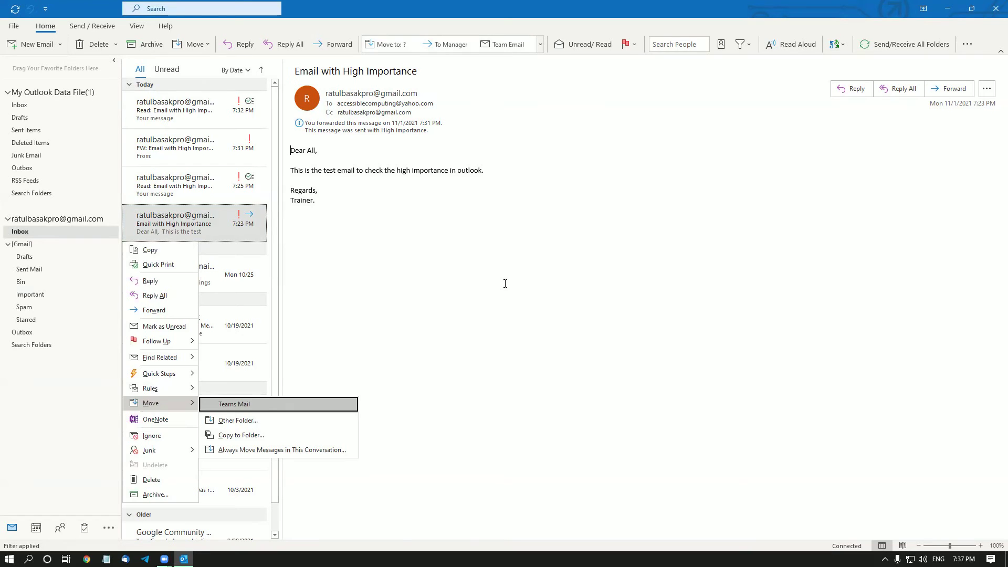
key(Escape)
key(Up)
key(Down)
key(Escape)
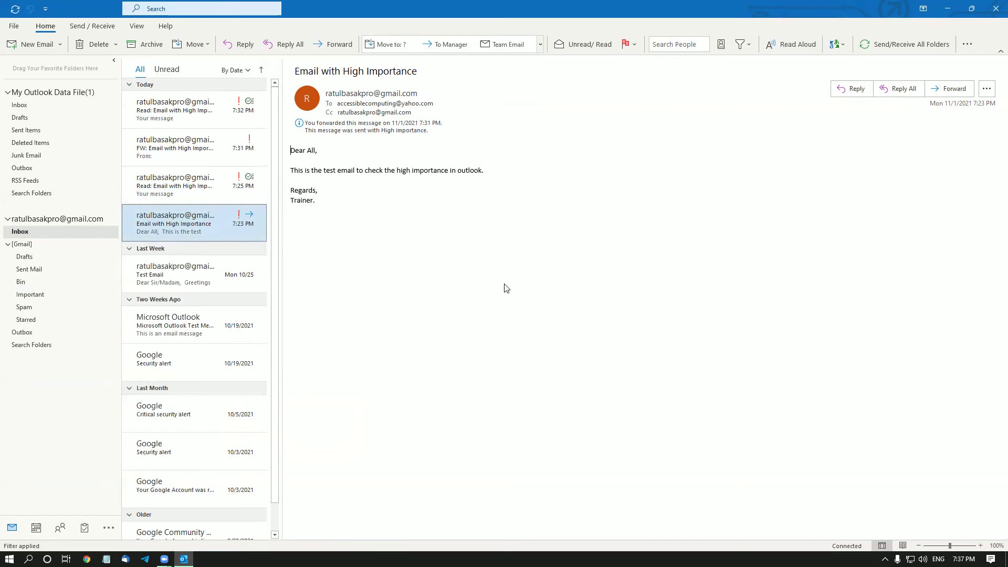
key(Down)
key(Up)
From the high-importance email's context menu, choose Move > Other Folder...
key(shift+F10)
key(Up)
key(Up)
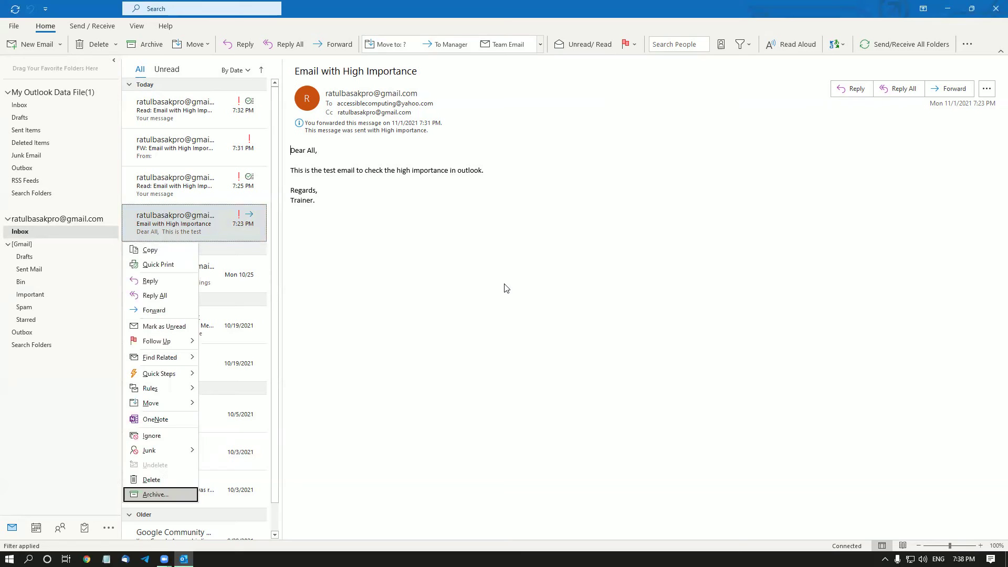
key(Up)
key(Up)
key(Up)
key(Up)
key(Up)
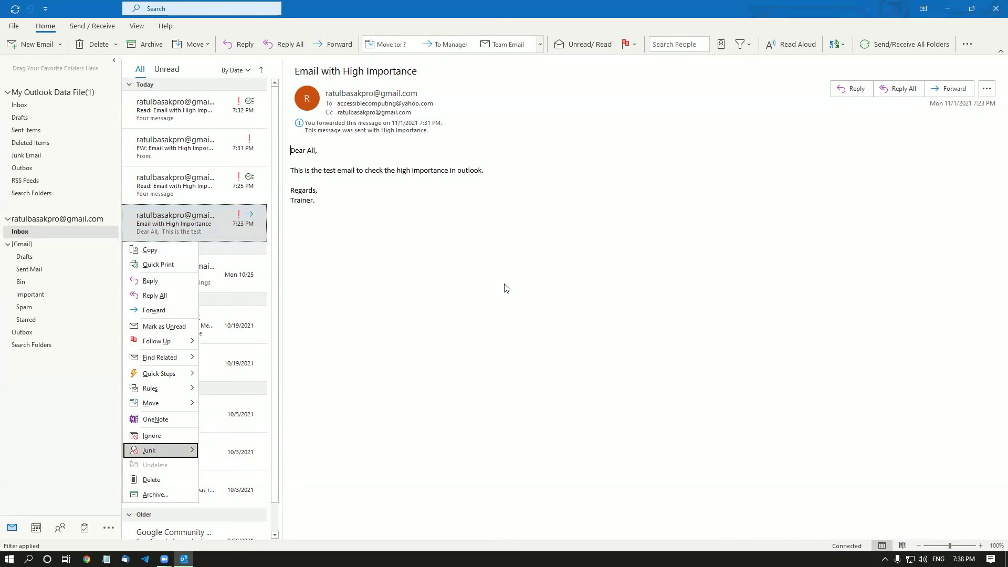
key(Up)
key(Up)
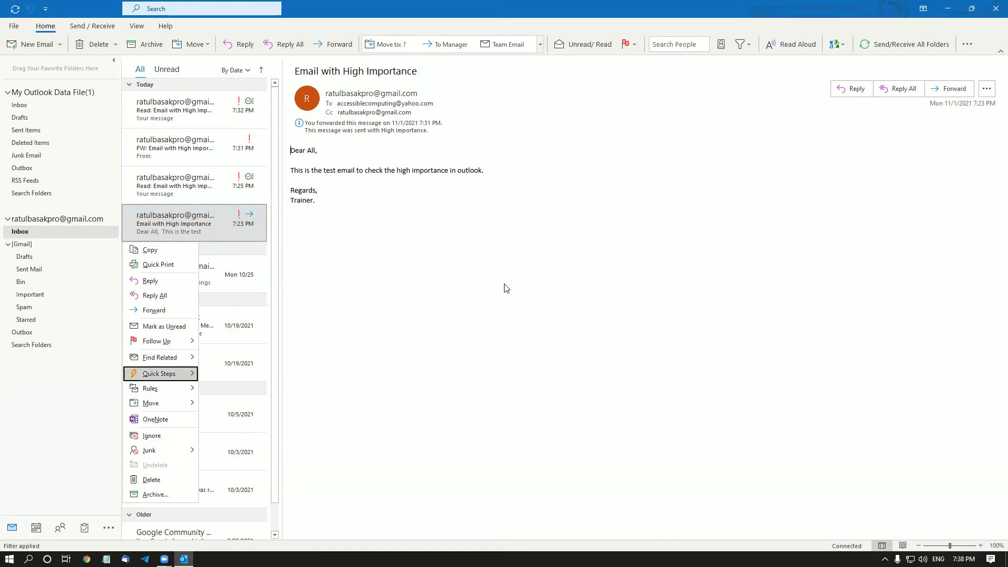
key(Down)
key(Right)
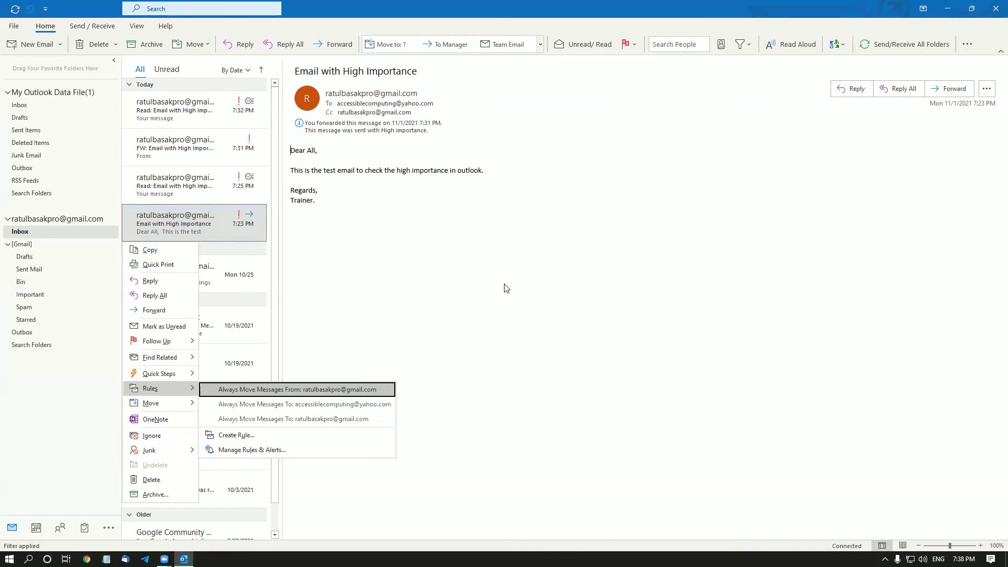
key(Left)
key(Down)
key(Right)
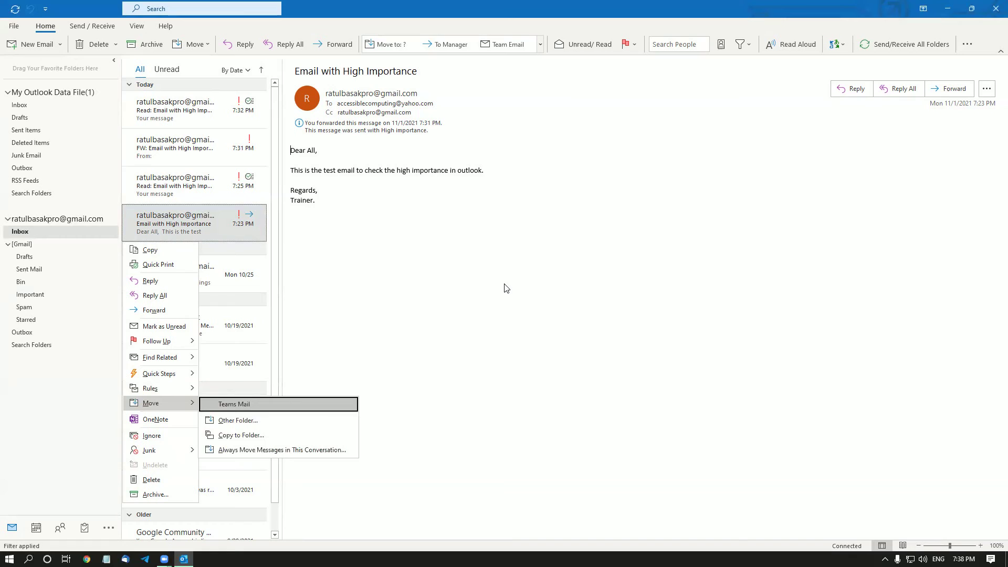
key(Down)
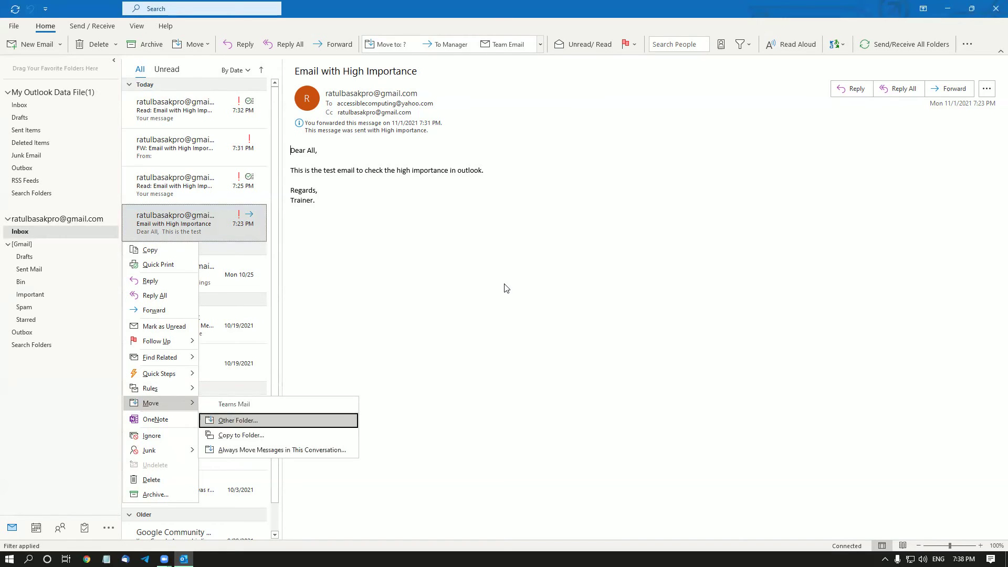
key(Return)
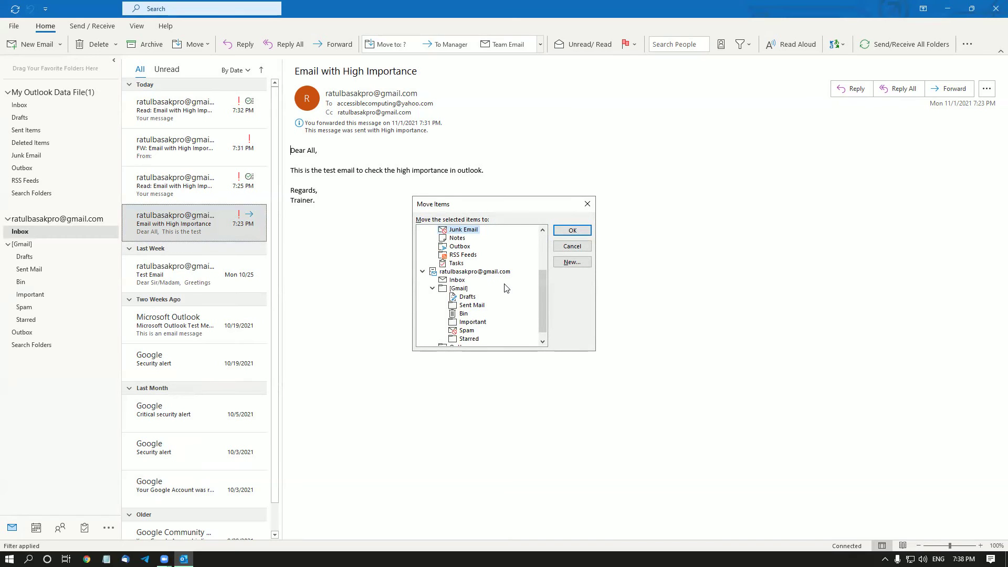
Start a new folder named 'Forwarded' that holds Mail and Post Items.
key(Down)
key(Down)
key(Down)
key(Down)
key(Tab)
key(Tab)
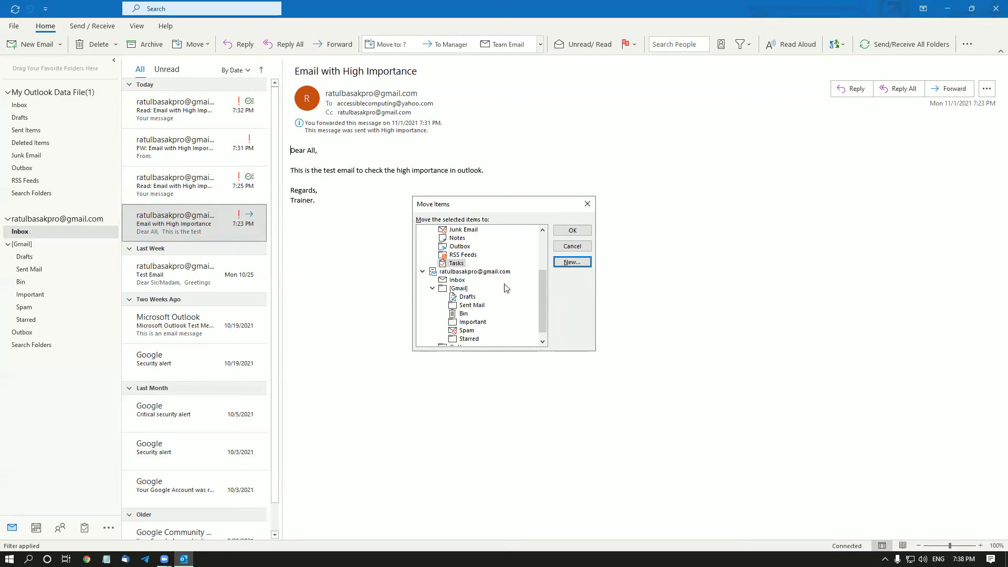
key(Return)
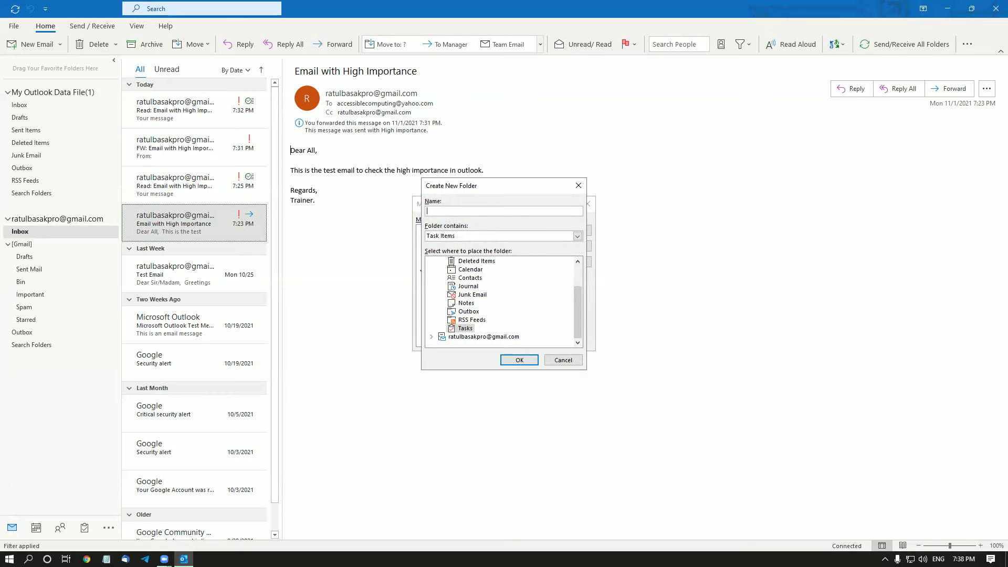
text(orwarded)
key(Tab)
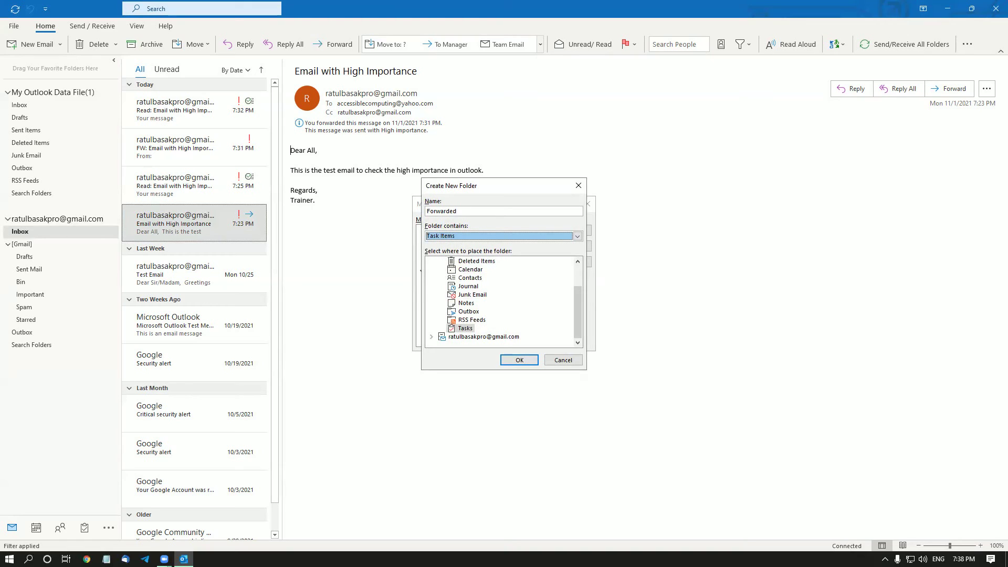
key(Up)
key(Up)
key(Up)
key(Down)
Place the Forwarded folder under Outbox and create it.
key(Tab)
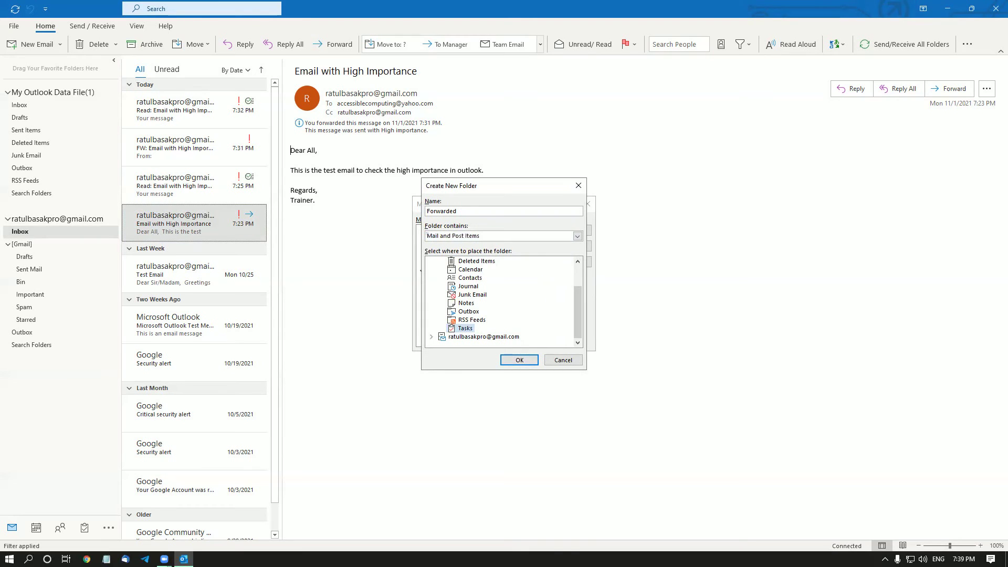
key(Down)
key(Up)
key(Up)
key(Tab)
key(shift+Tab)
key(Up)
key(Up)
key(Up)
key(Up)
key(Up)
key(Down)
key(Down)
key(Down)
key(Down)
key(Down)
key(Up)
key(Tab)
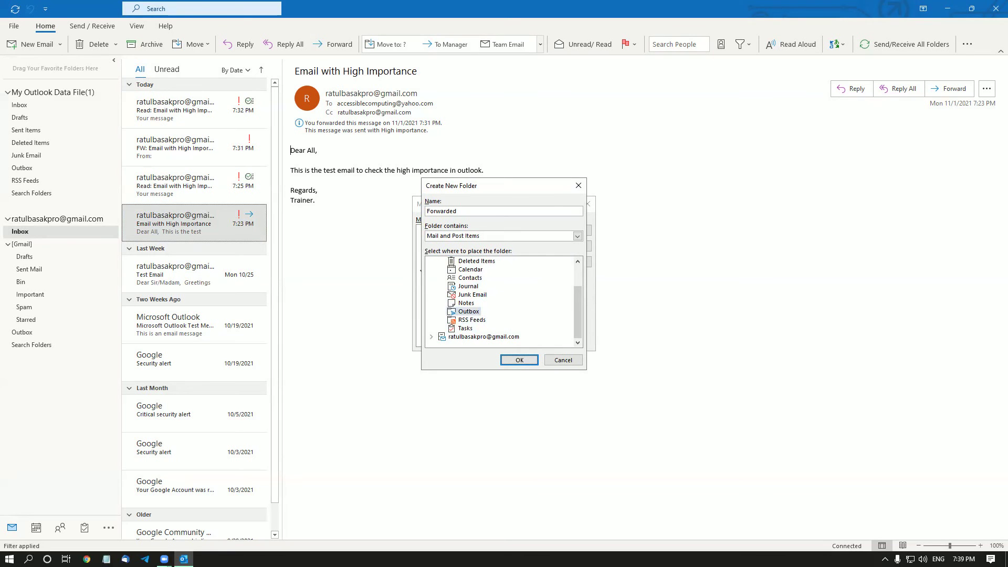
key(Return)
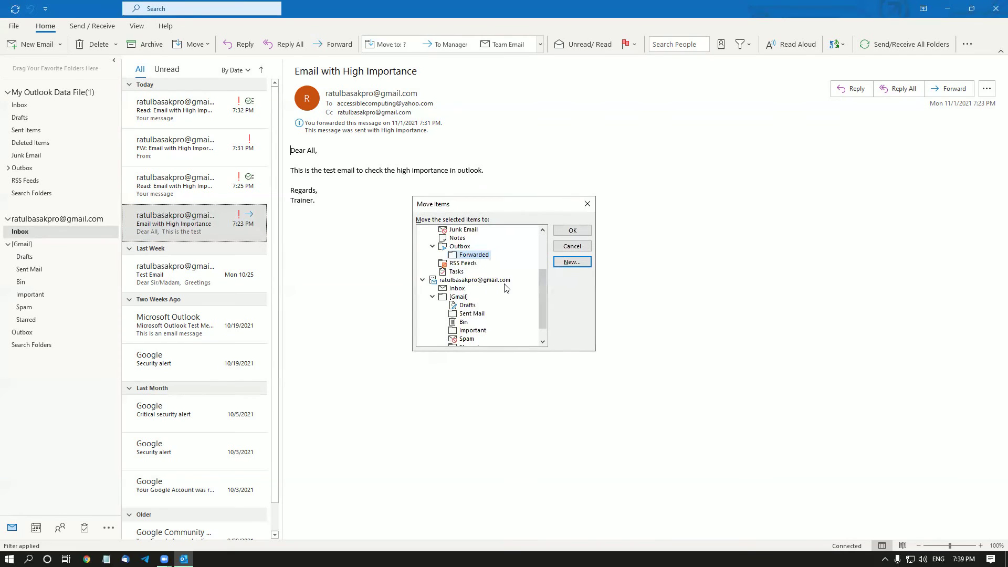
key(Tab)
key(Tab)
key(Tab)
key(shift+Tab)
Close the Move Items dialog and return to the high-importance email.
key(Return)
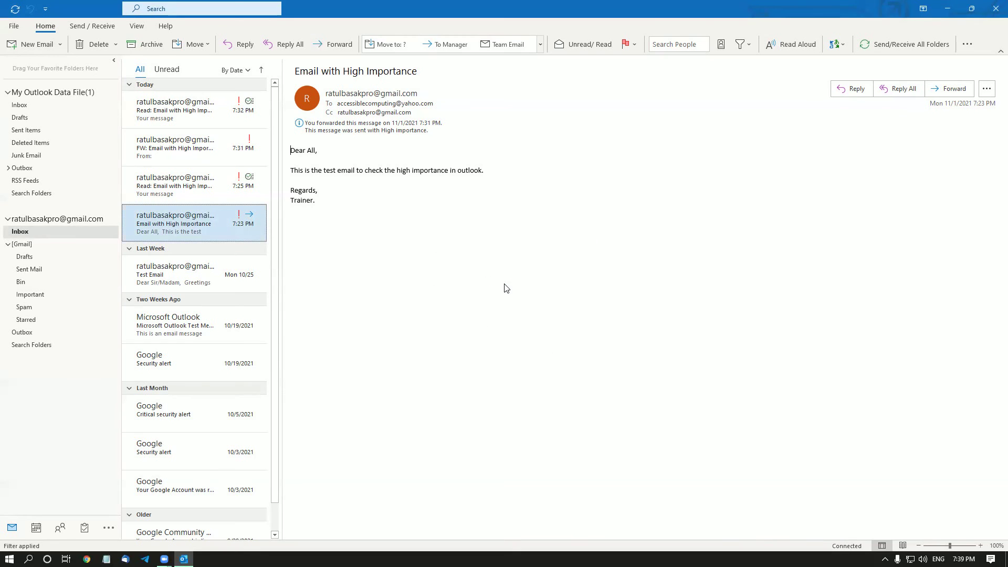
key(Up)
key(Down)
Jump with Ctrl+Y to the Forwarded folder under Outbox.
key(ctrl+y)
key(Up)
key(Up)
key(Up)
key(Up)
key(Up)
key(Down)
key(Up)
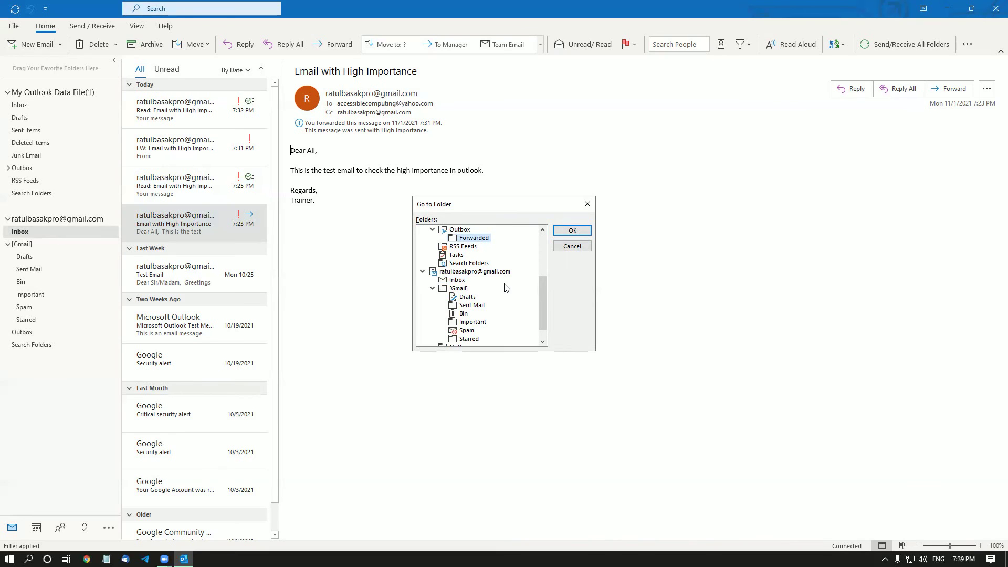
key(Up)
key(Down)
key(Return)
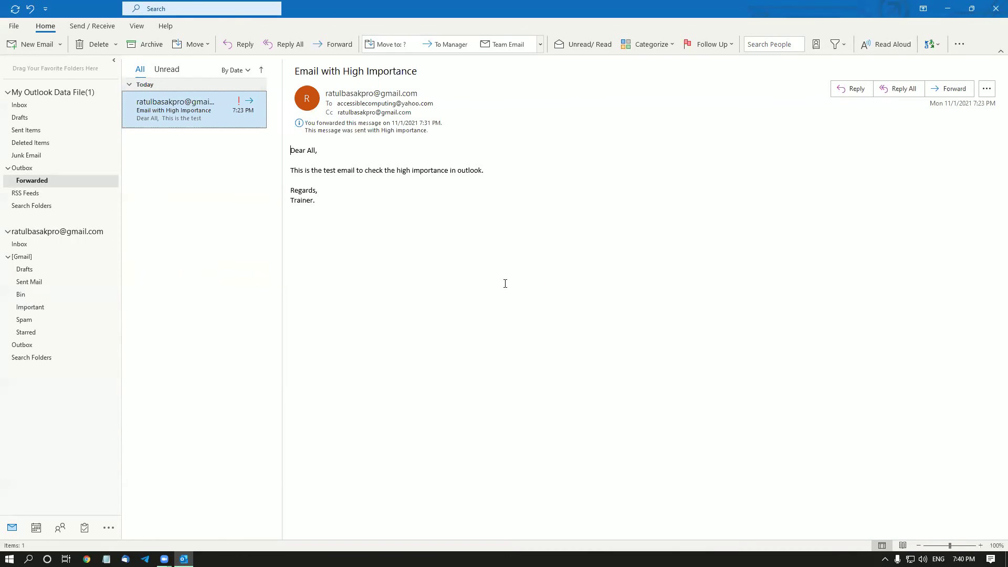
Reveal the desktop and select the 'Email with High Importance.msg' file.
key(super+d)
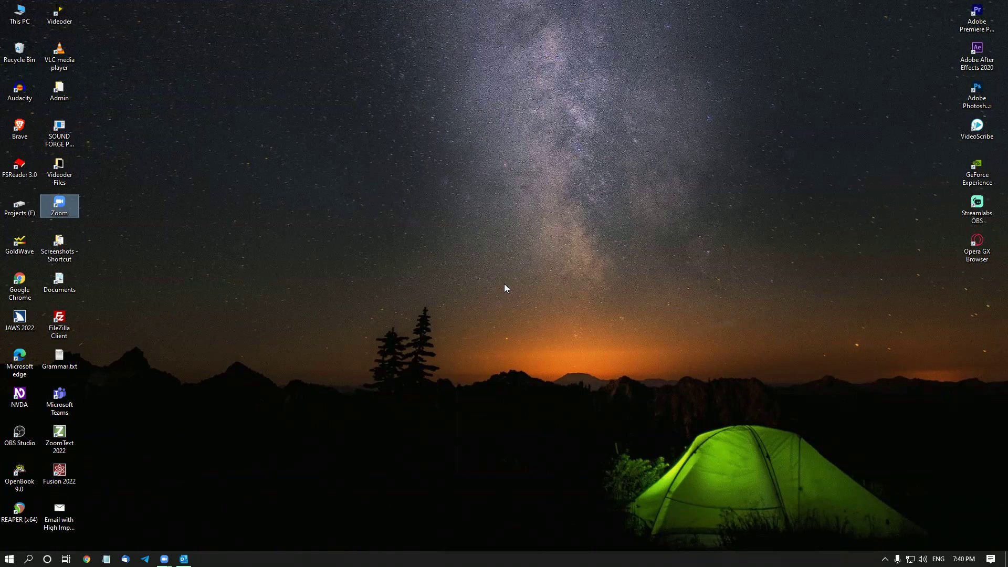
key(Down)
key(Up)
key(Down)
key(Down)
key(Down)
key(f)
key(f)
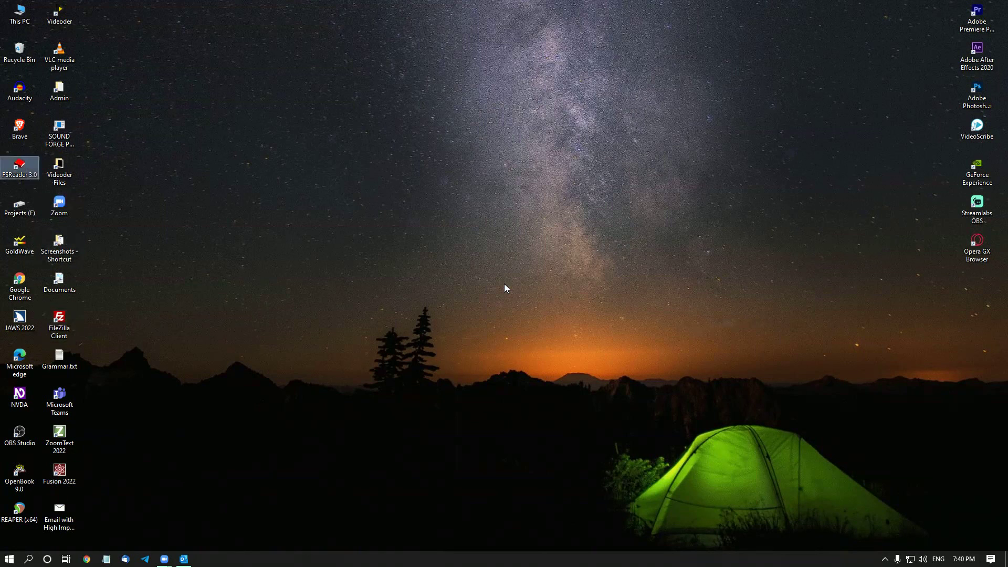
key(f)
key(f)
key(Down)
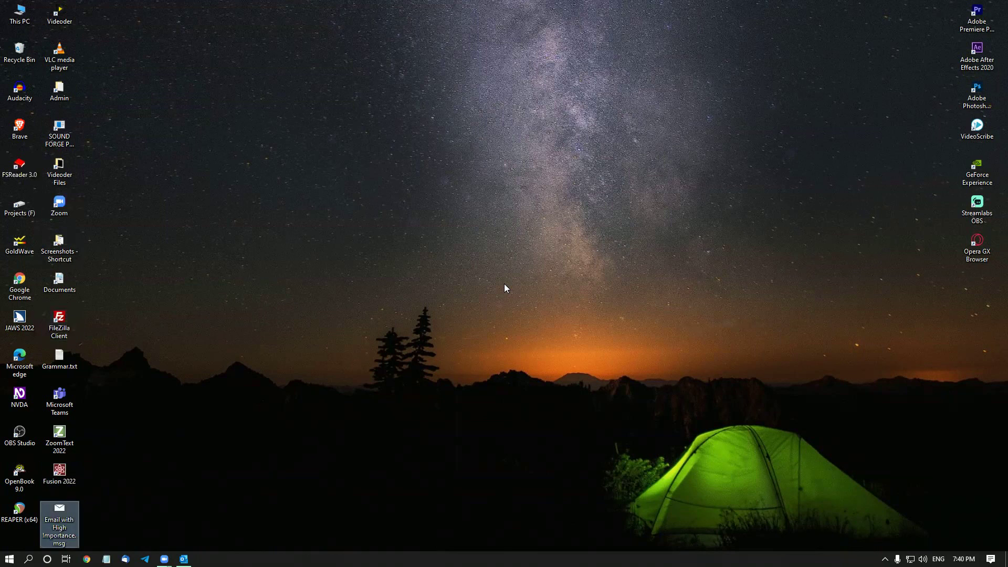
key(Up)
key(Down)
key(Return)
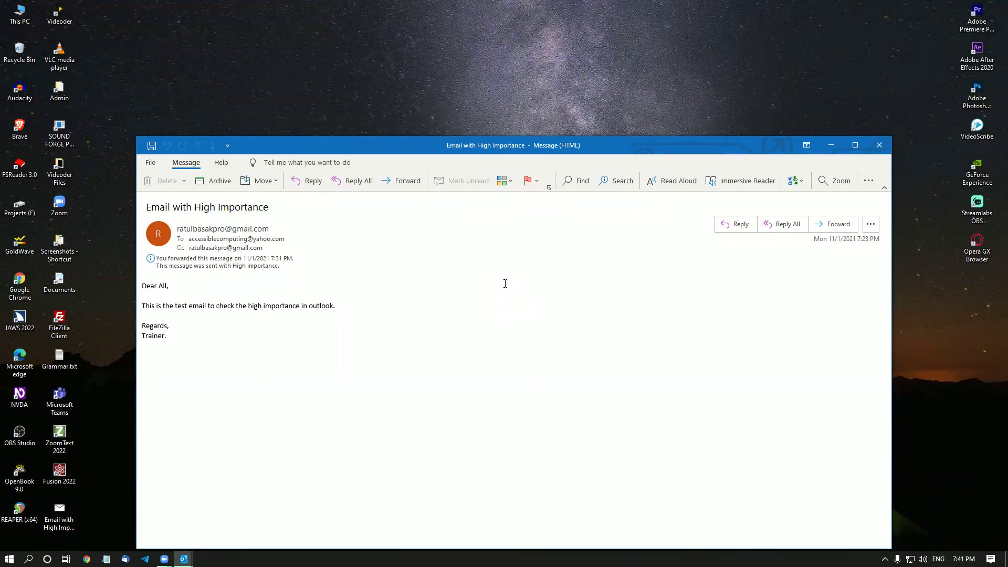
key(shift+Tab)
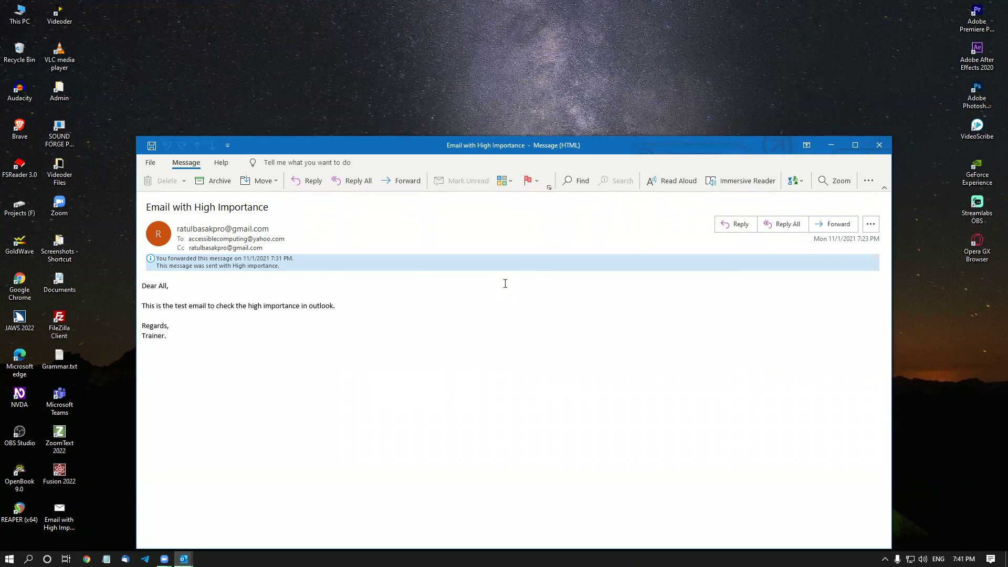
key(Tab)
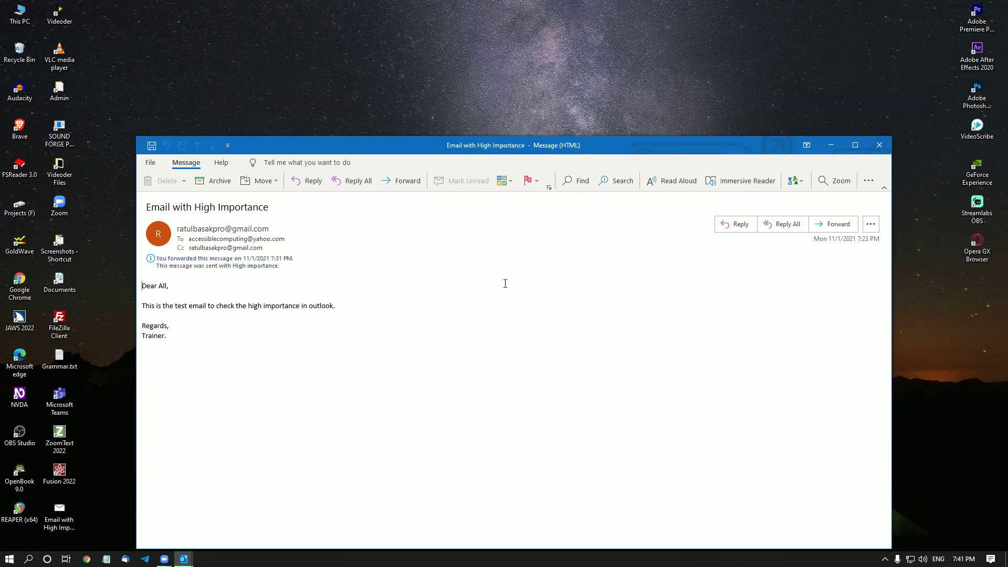
key(Tab)
key(Tab)
key(Tab)
key(Tab)
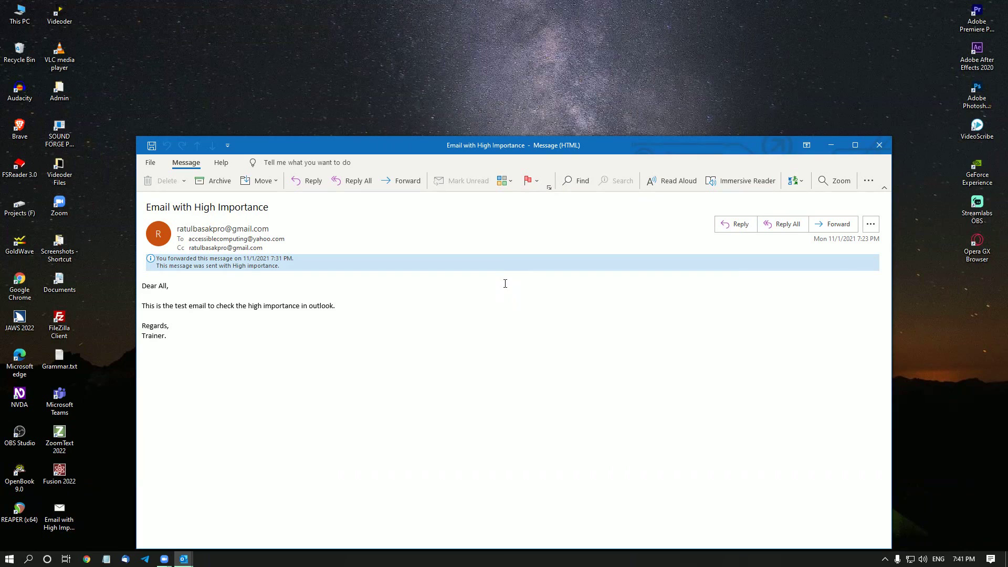
key(Tab)
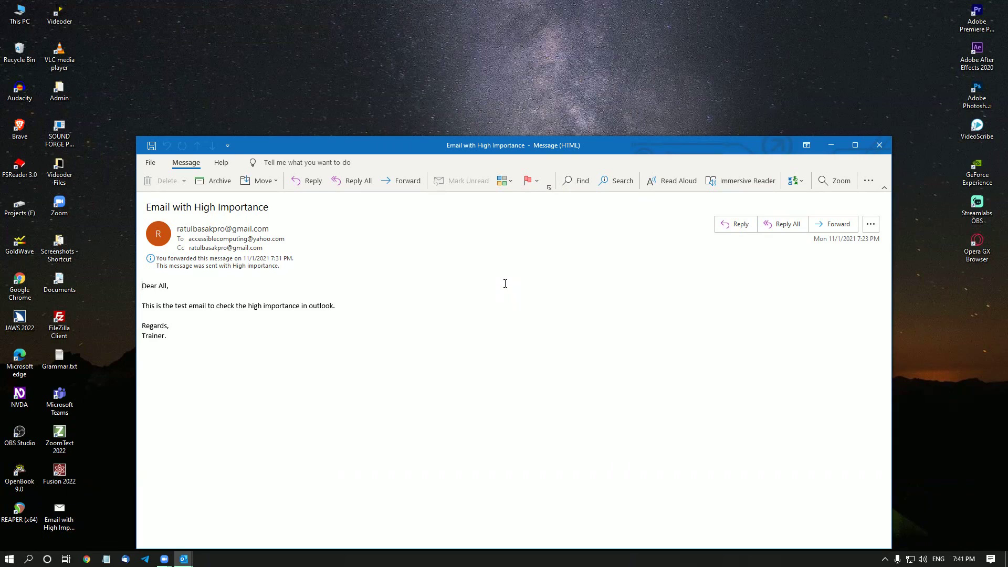
key(Escape)
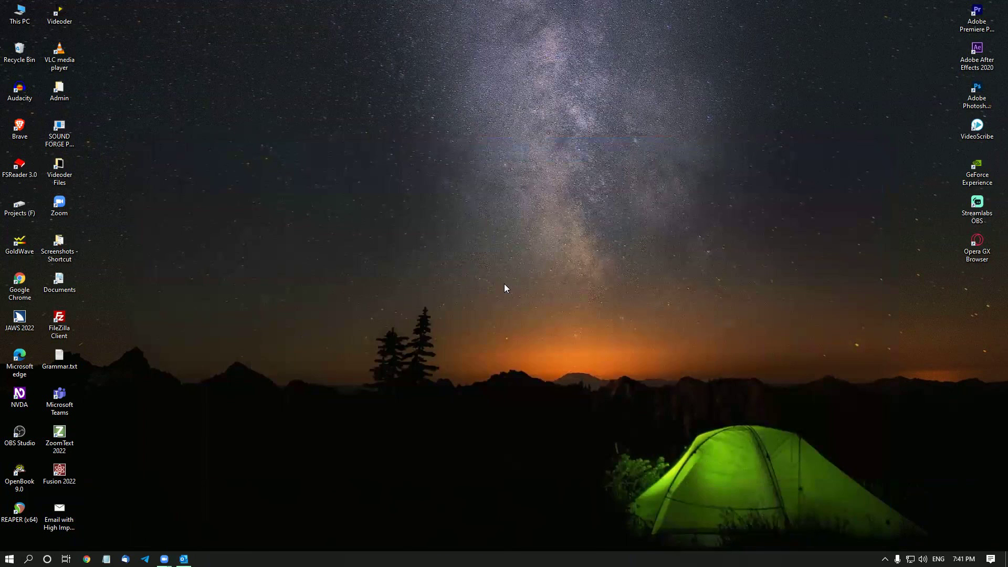